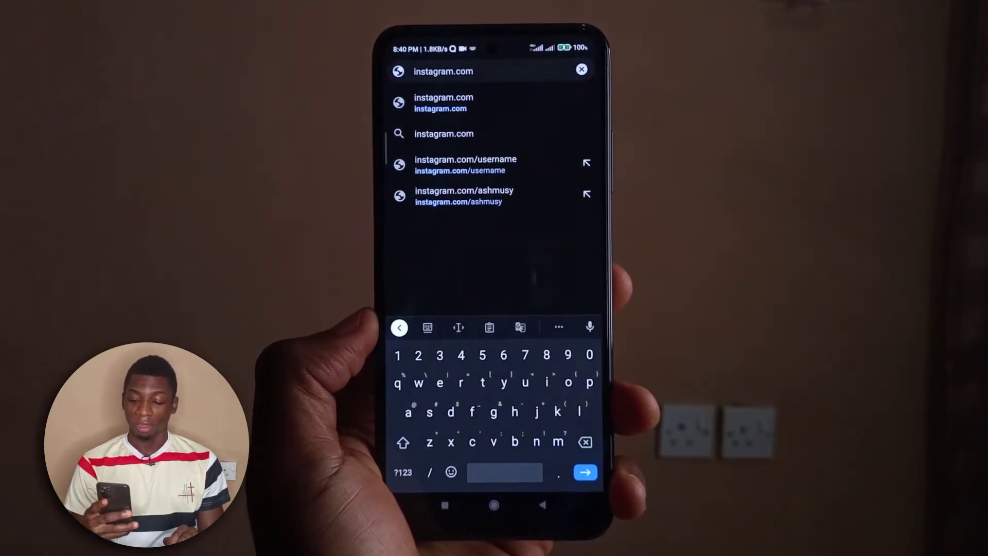
Load instagram.com in the phone browser; it fails with ERR_CONNECTION_REFUSED
{"action": "key", "text": "Return"}
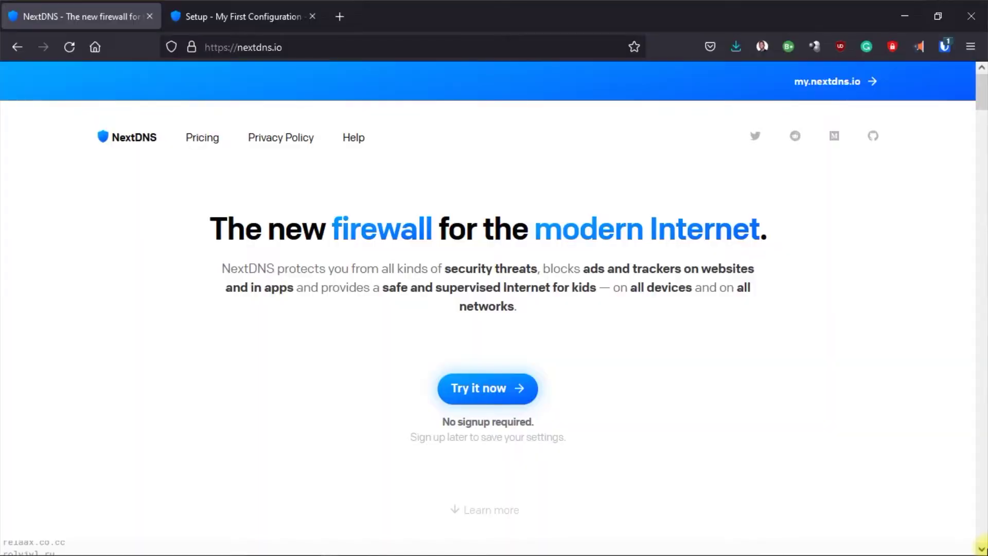
{"action": "scroll", "coordinate": [494, 309], "scroll_direction": "down", "scroll_amount": 8}
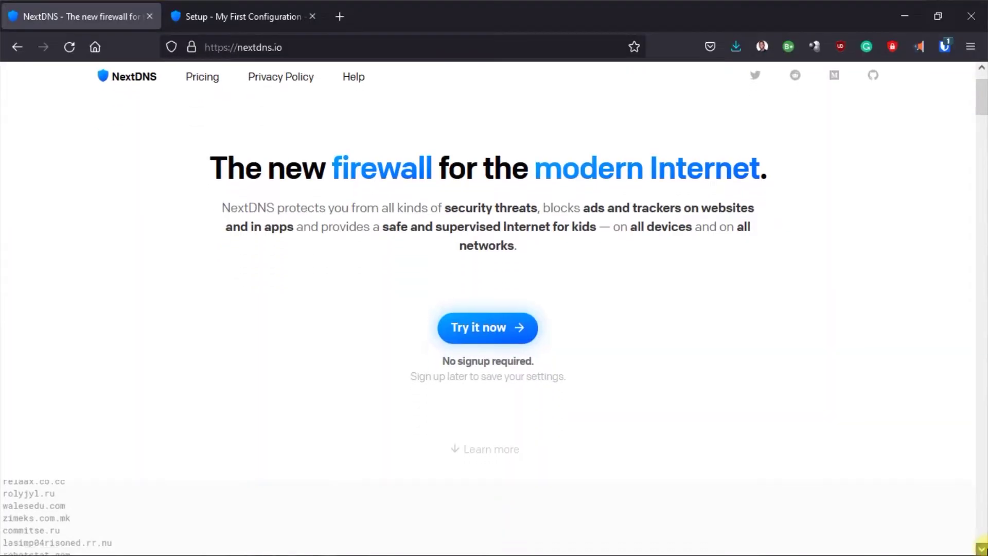
{"action": "scroll", "coordinate": [494, 309], "scroll_direction": "down", "scroll_amount": 9}
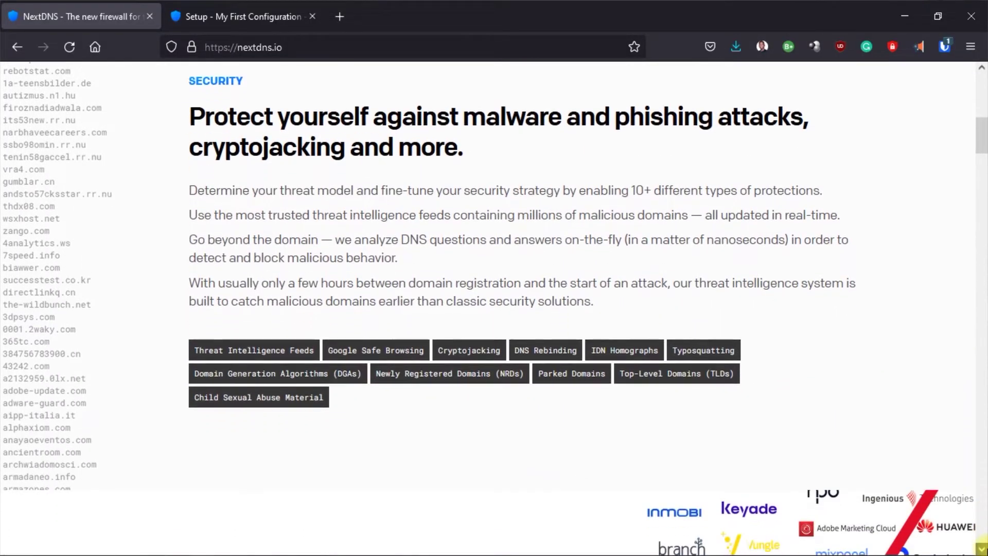
{"action": "scroll", "coordinate": [494, 309], "scroll_direction": "down", "scroll_amount": 10}
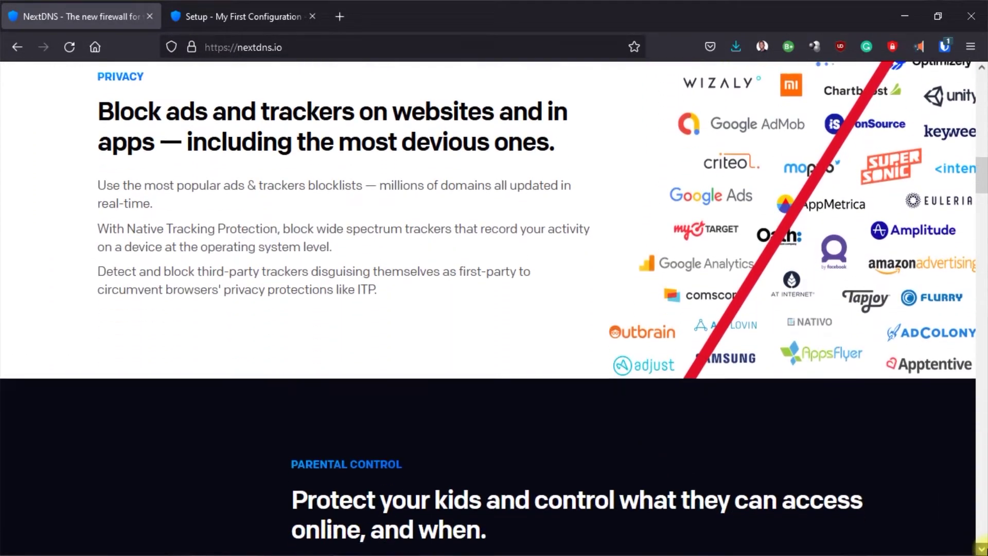
{"action": "scroll", "coordinate": [494, 309], "scroll_direction": "down", "scroll_amount": 3}
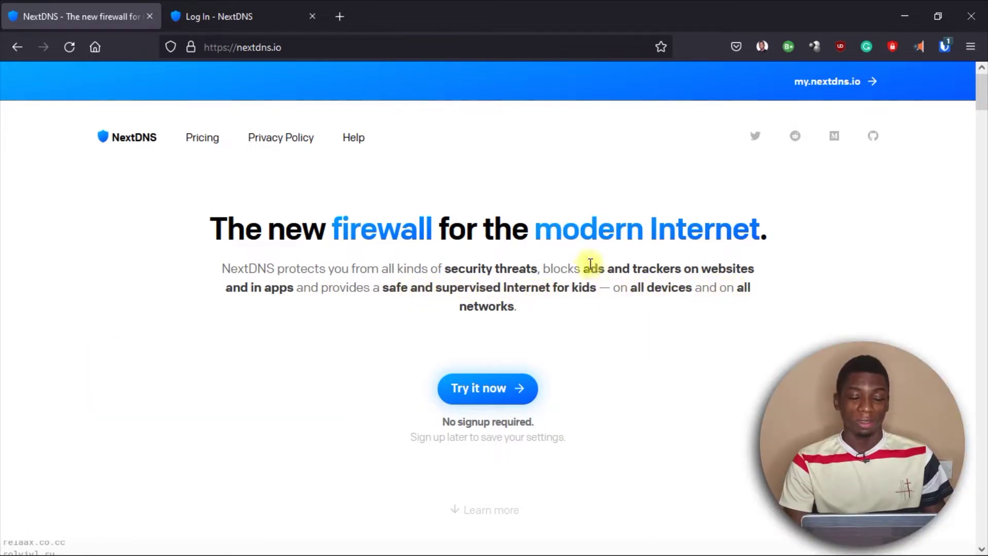
Log in to NextDNS with the filled-in credentials and go to My First Configuration's Security page
{"action": "left_click", "coordinate": [208, 7]}
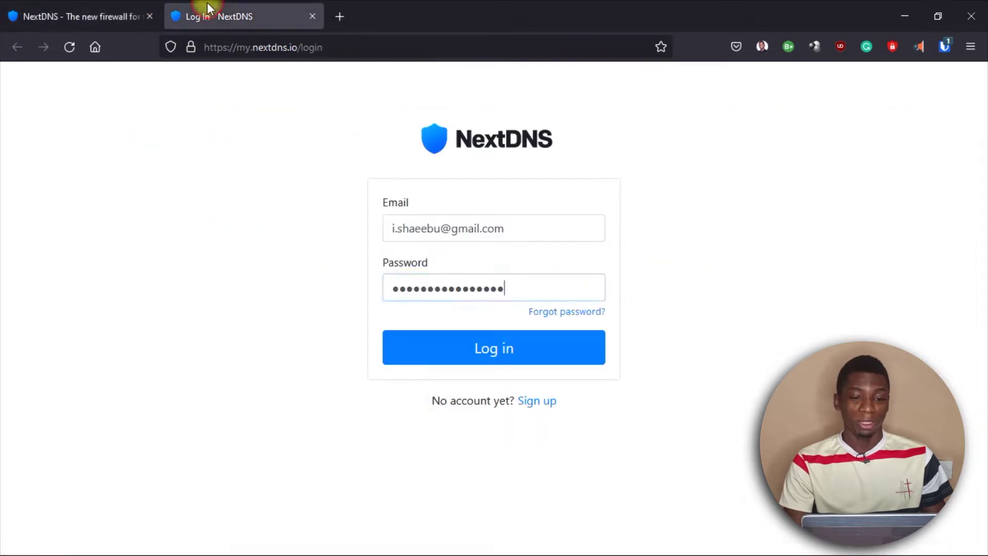
{"action": "left_click", "coordinate": [497, 353]}
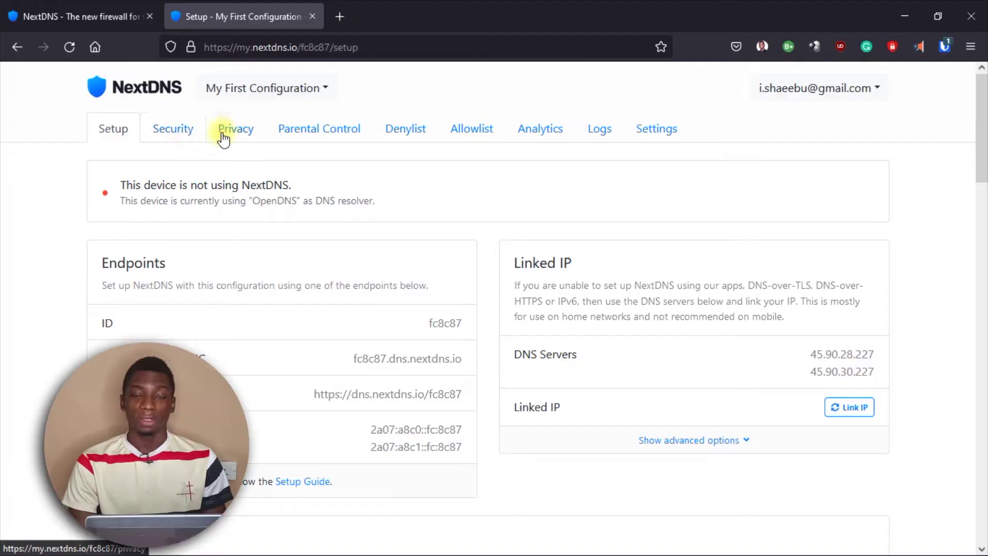
{"action": "left_click", "coordinate": [191, 134]}
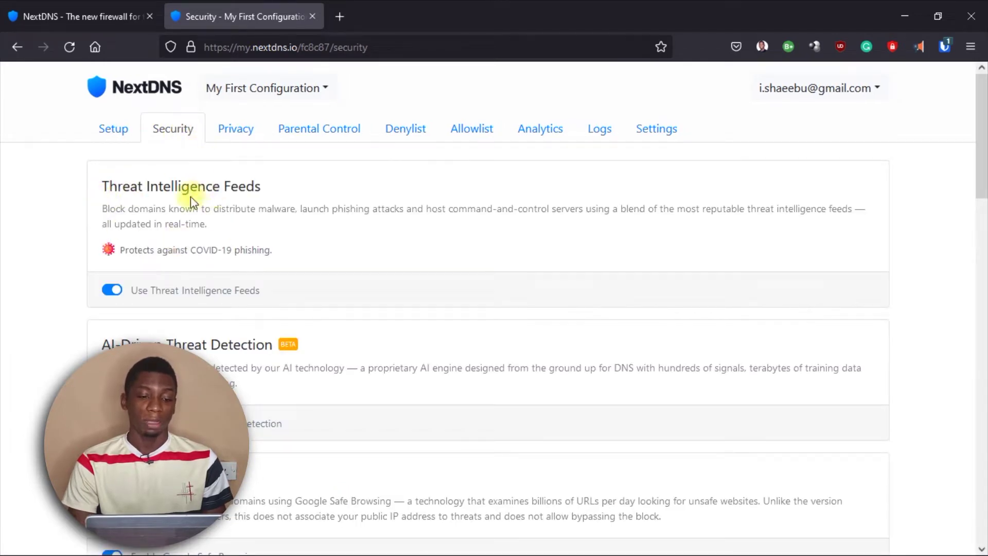
{"action": "scroll", "coordinate": [231, 201], "scroll_direction": "down", "scroll_amount": 15}
{"action": "scroll", "coordinate": [188, 211], "scroll_direction": "down", "scroll_amount": 5}
{"action": "scroll", "coordinate": [187, 213], "scroll_direction": "up", "scroll_amount": 15}
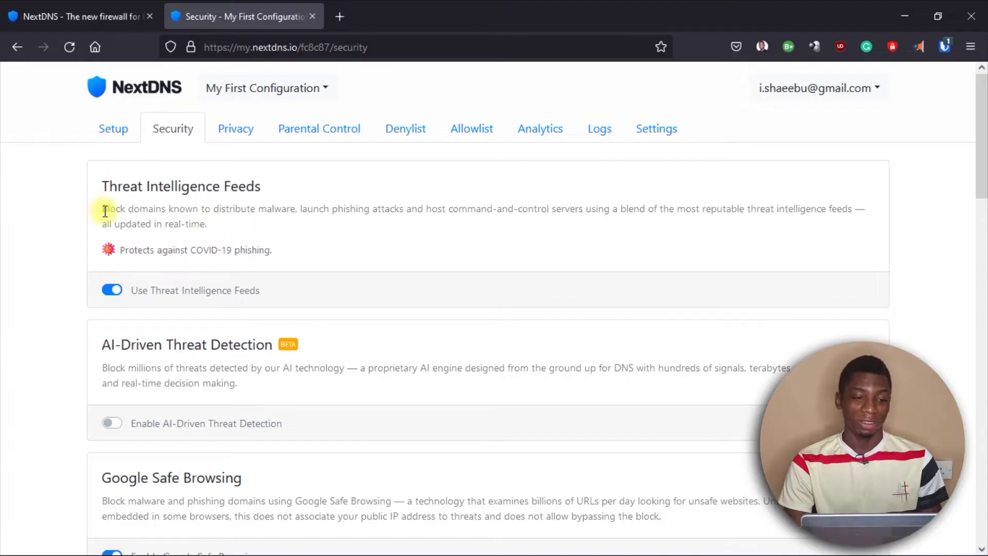
{"action": "left_click_drag", "start_coordinate": [103, 210], "coordinate": [203, 229]}
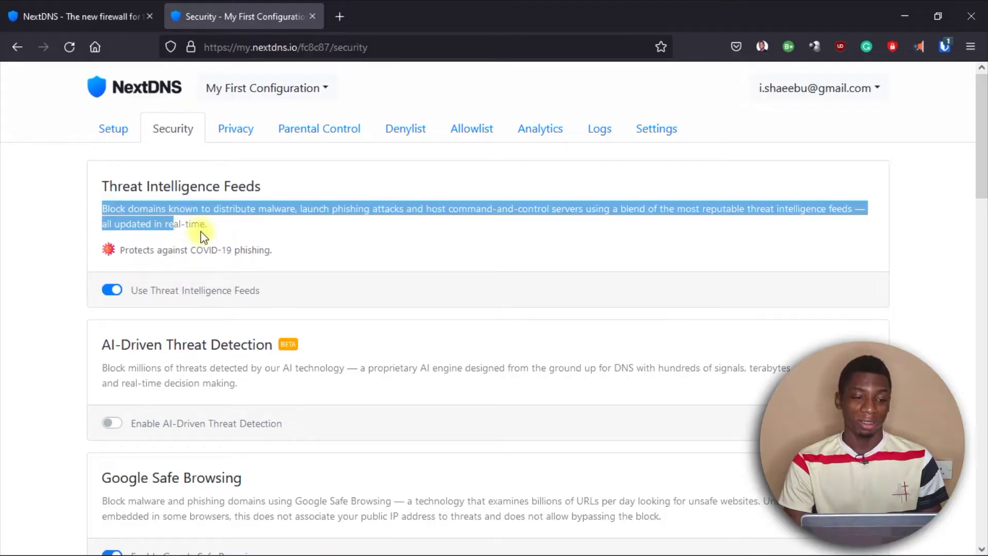
{"action": "left_click", "coordinate": [230, 218]}
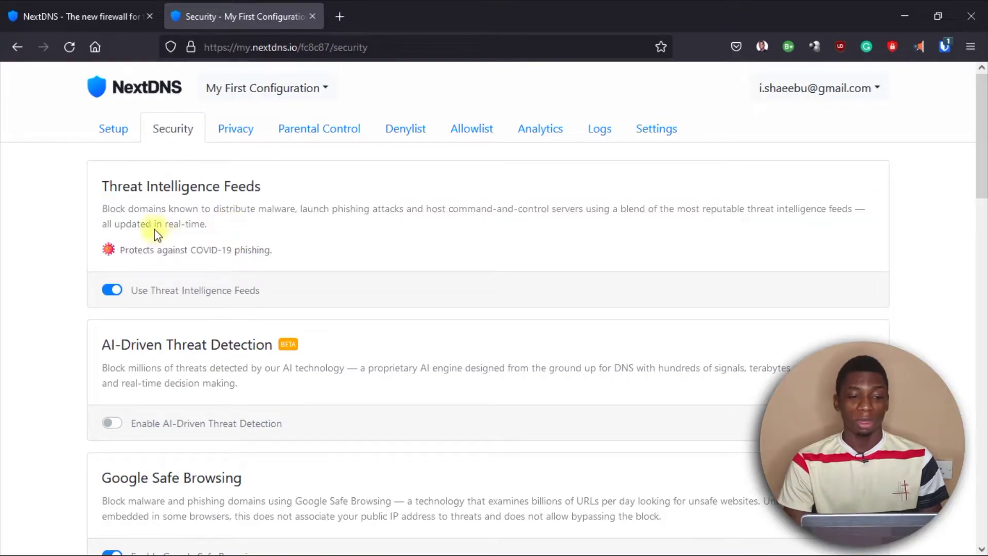
{"action": "scroll", "coordinate": [195, 234], "scroll_direction": "down", "scroll_amount": 15}
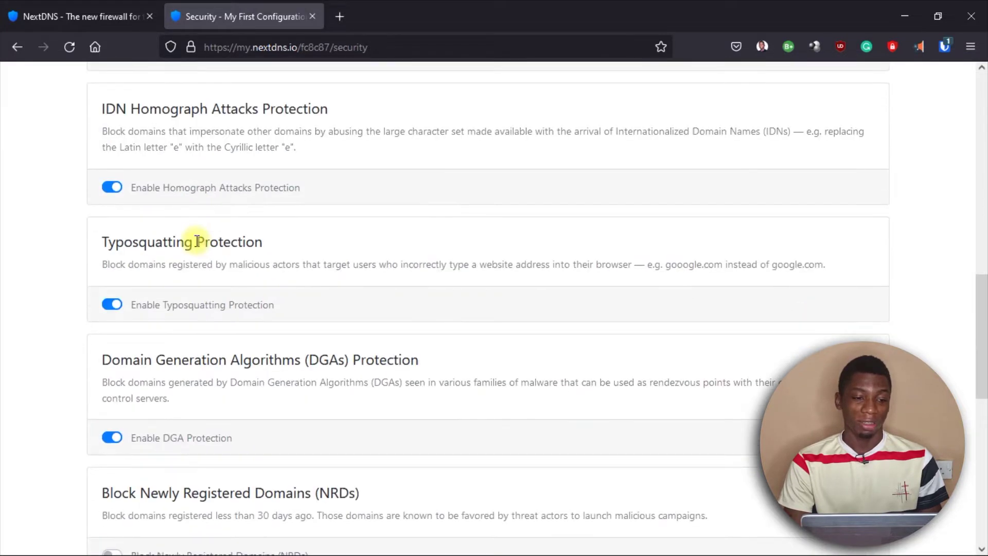
{"action": "scroll", "coordinate": [196, 241], "scroll_direction": "down", "scroll_amount": 10}
{"action": "scroll", "coordinate": [195, 241], "scroll_direction": "up", "scroll_amount": 20}
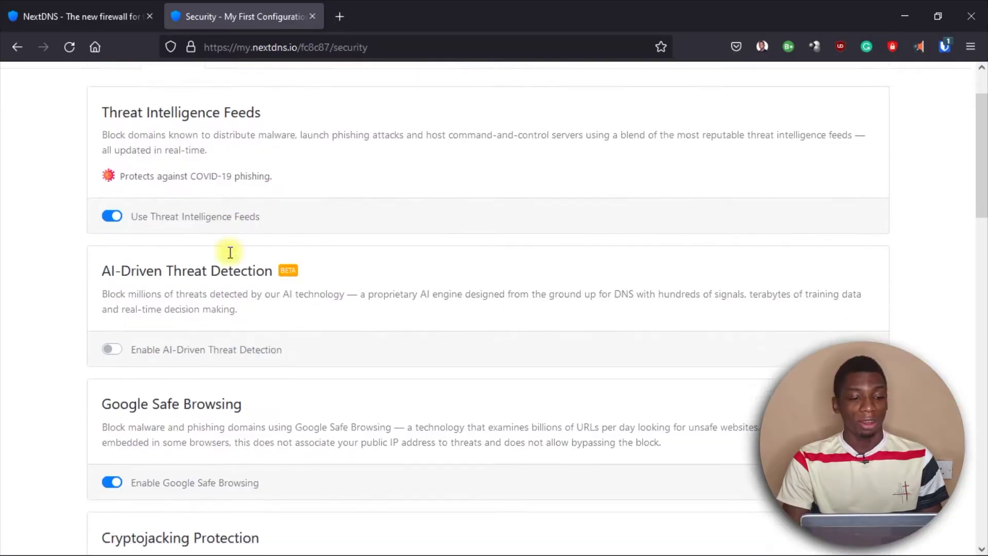
{"action": "scroll", "coordinate": [227, 255], "scroll_direction": "down", "scroll_amount": 3}
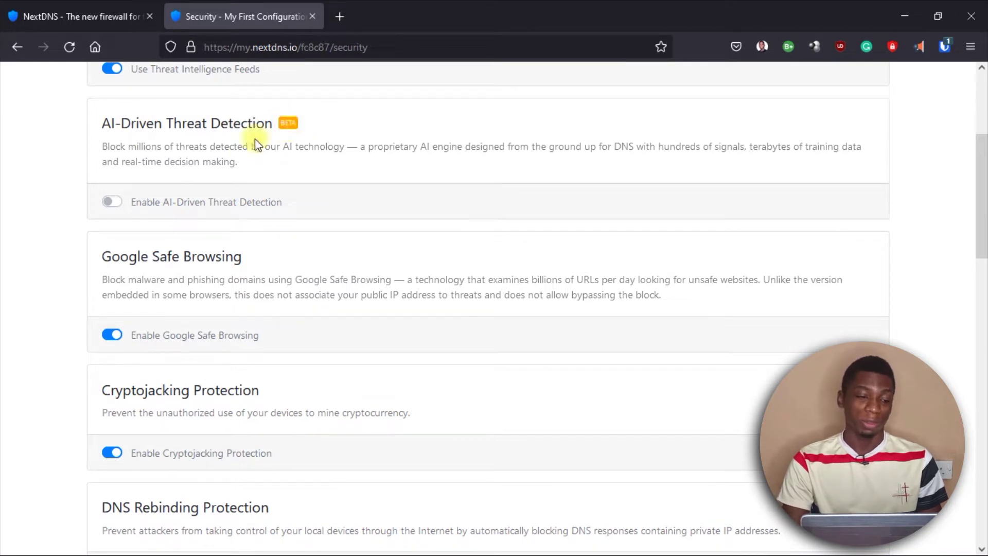
{"action": "scroll", "coordinate": [218, 187], "scroll_direction": "down", "scroll_amount": 2}
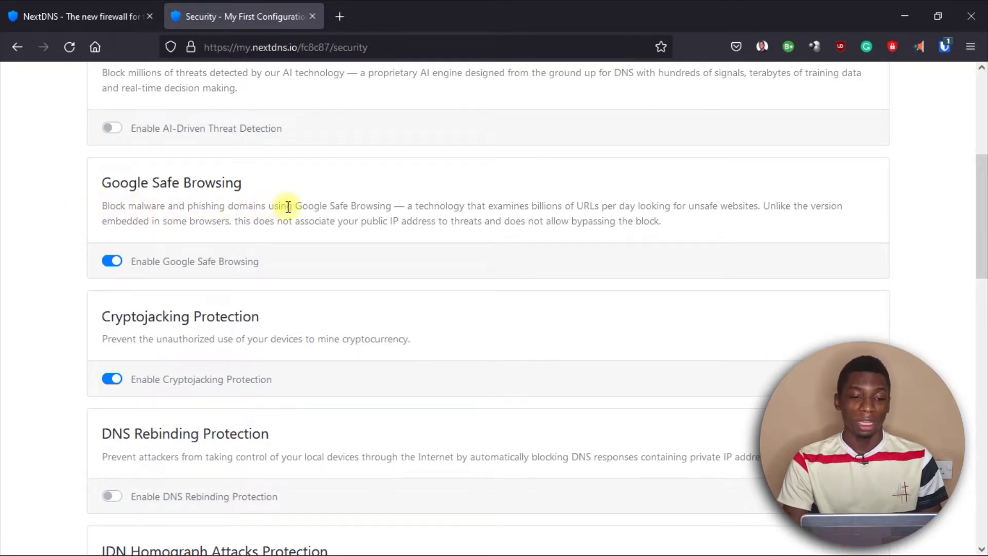
{"action": "scroll", "coordinate": [293, 200], "scroll_direction": "up", "scroll_amount": 5}
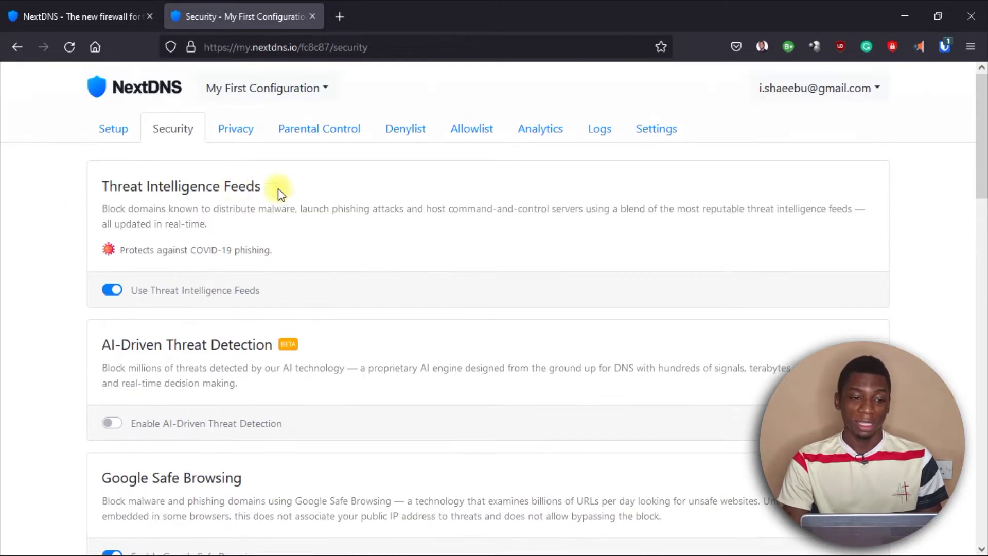
{"action": "scroll", "coordinate": [172, 204], "scroll_direction": "down", "scroll_amount": 6}
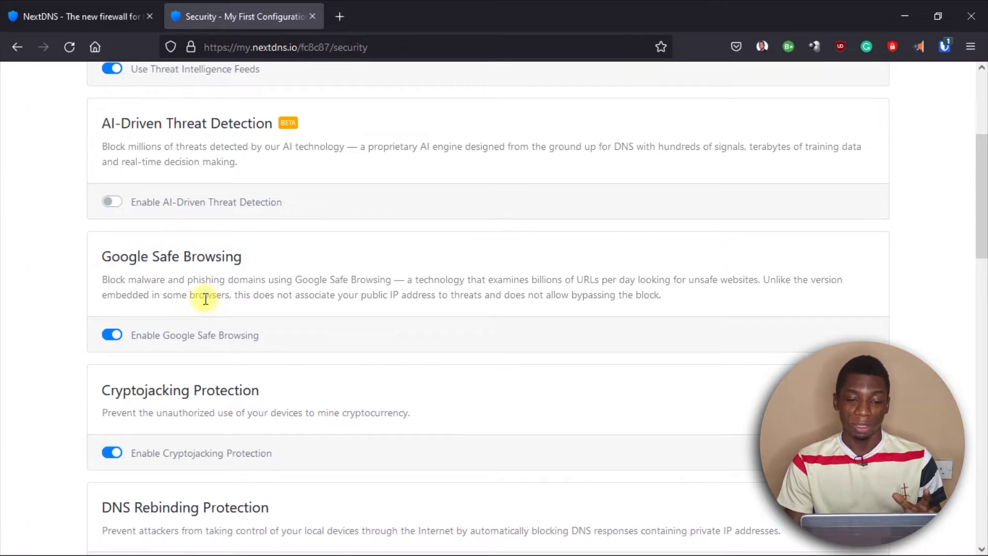
{"action": "scroll", "coordinate": [214, 297], "scroll_direction": "down", "scroll_amount": 3}
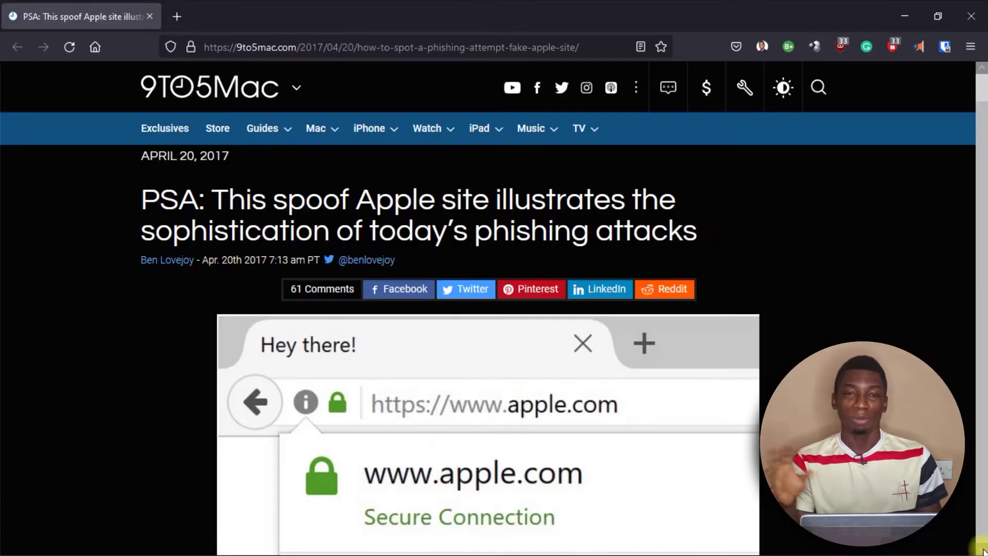
{"action": "scroll", "coordinate": [983, 552], "scroll_direction": "down", "scroll_amount": 5}
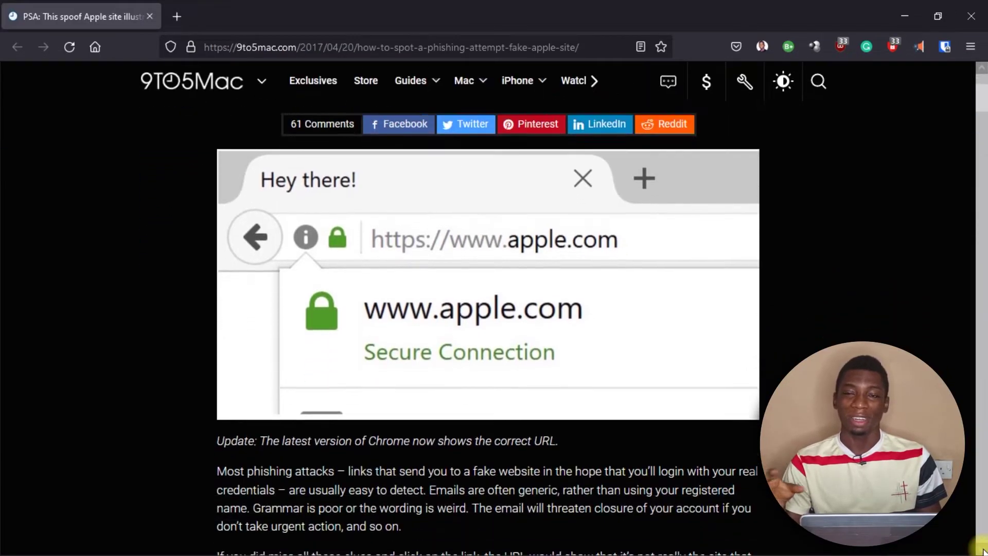
{"action": "scroll", "coordinate": [983, 551], "scroll_direction": "down", "scroll_amount": 6}
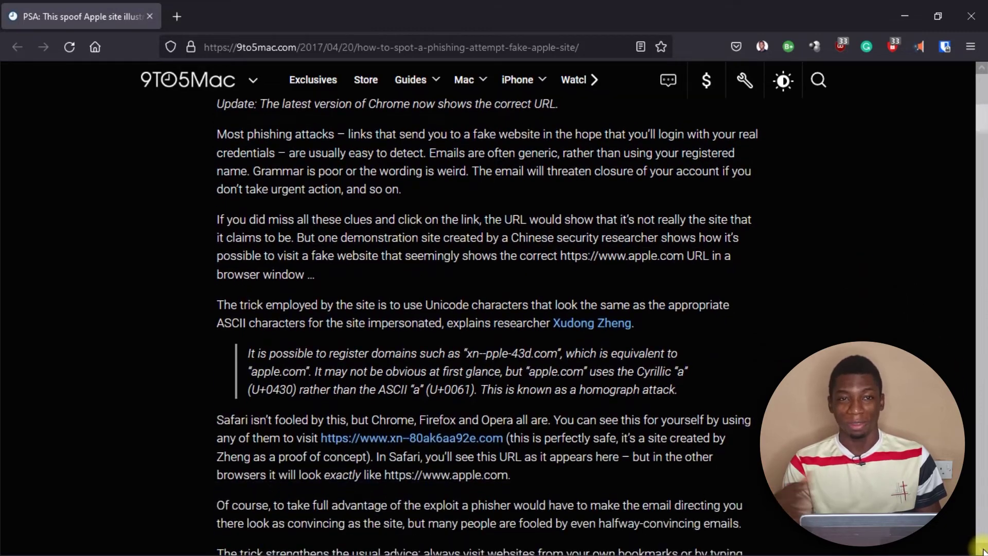
{"action": "scroll", "coordinate": [983, 552], "scroll_direction": "down", "scroll_amount": 2}
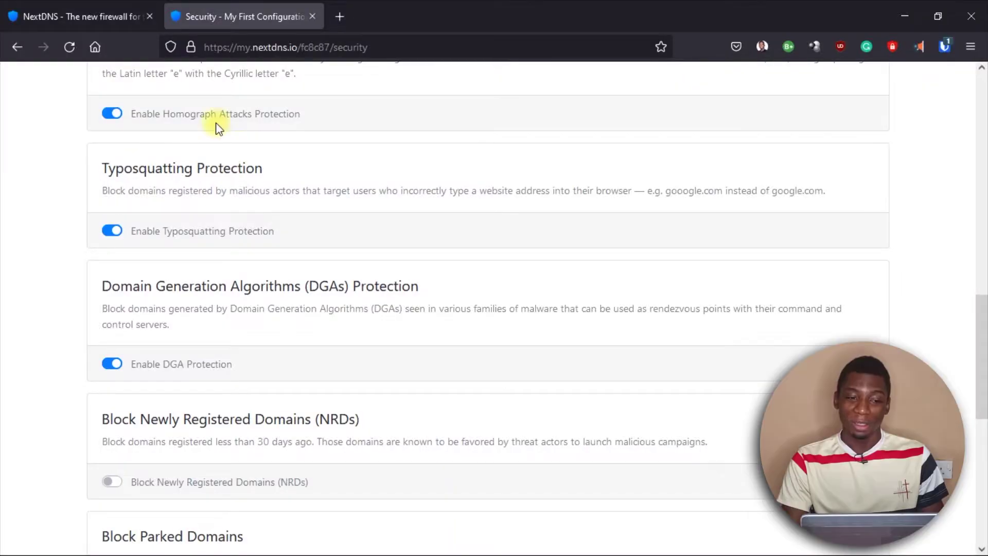
{"action": "scroll", "coordinate": [236, 255], "scroll_direction": "up", "scroll_amount": 3}
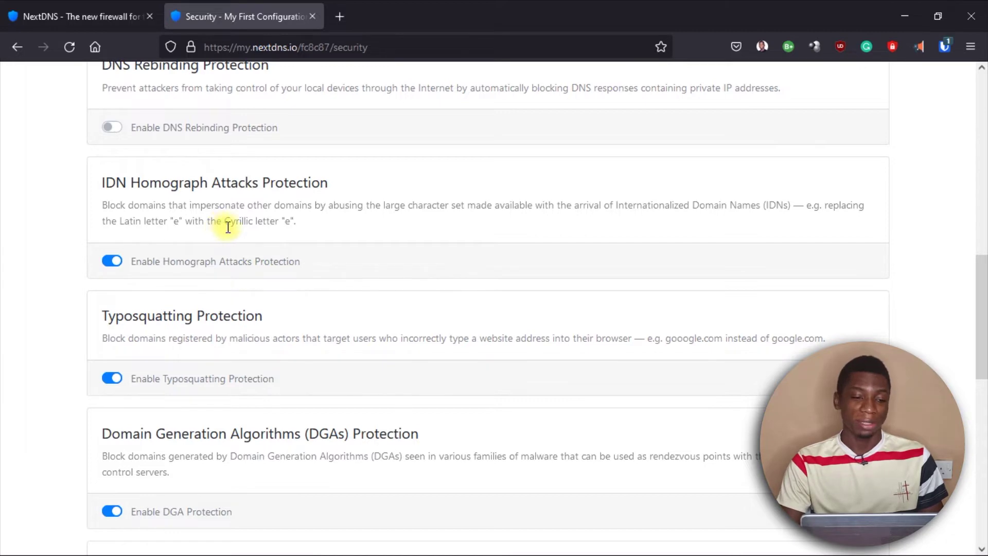
{"action": "scroll", "coordinate": [134, 254], "scroll_direction": "down", "scroll_amount": 7}
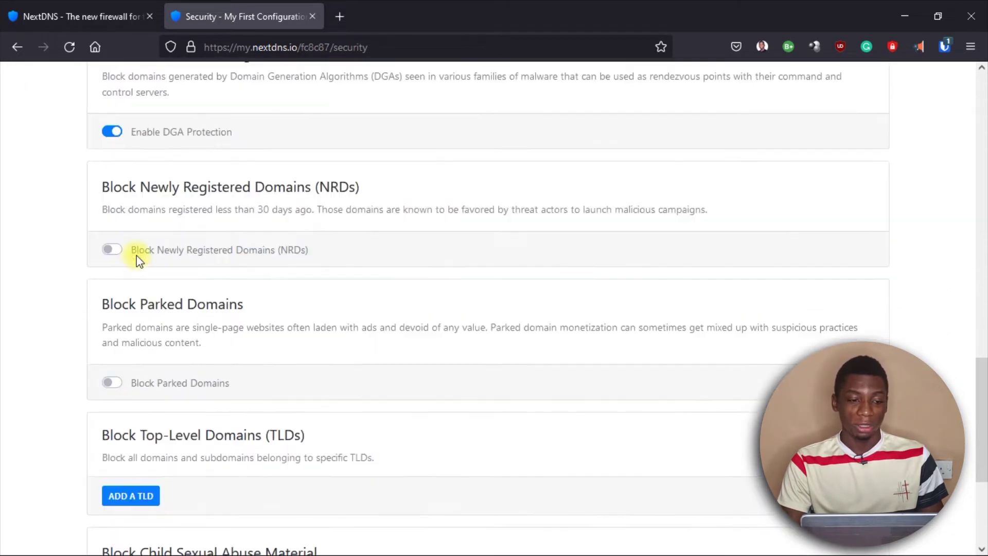
{"action": "scroll", "coordinate": [137, 256], "scroll_direction": "up", "scroll_amount": 6}
{"action": "scroll", "coordinate": [137, 255], "scroll_direction": "down", "scroll_amount": 3}
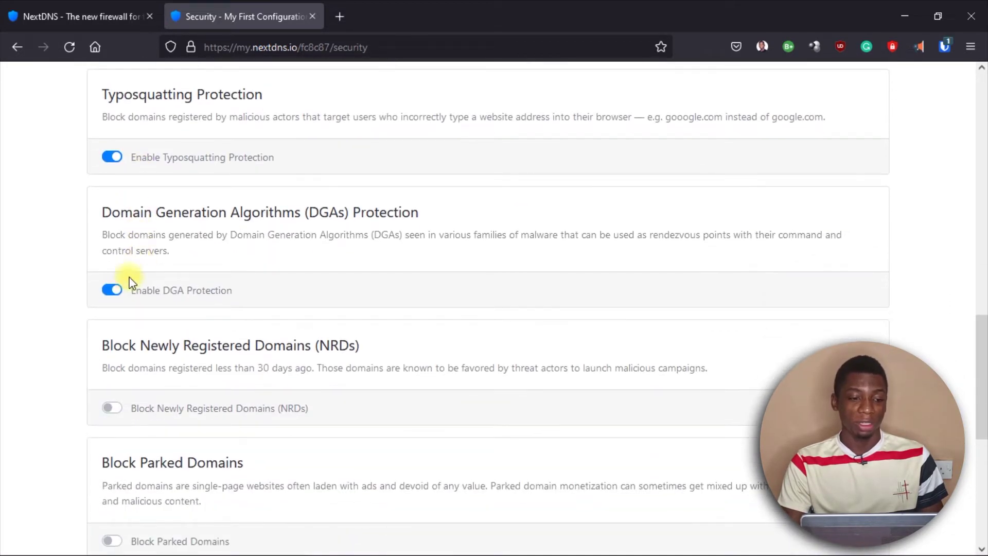
{"action": "scroll", "coordinate": [145, 290], "scroll_direction": "down", "scroll_amount": 7}
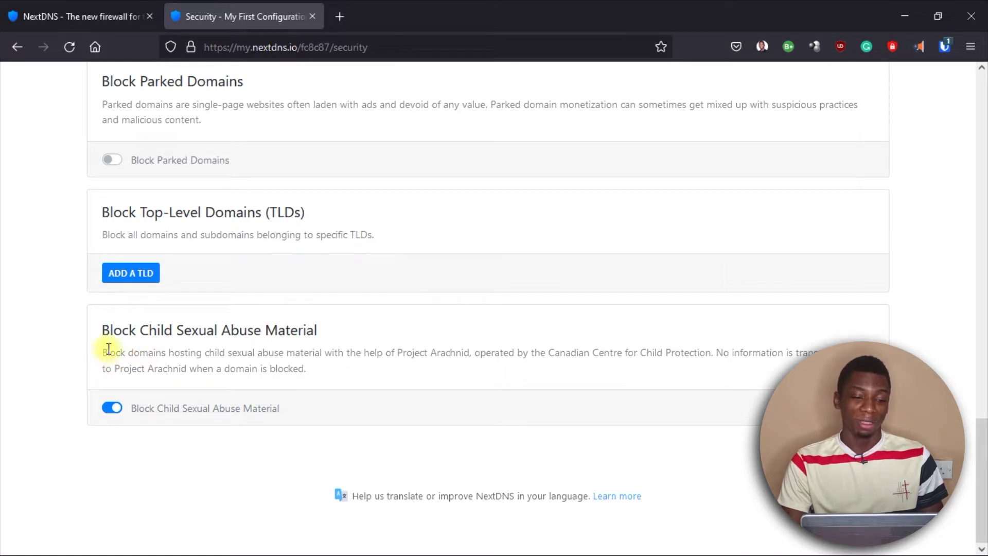
{"action": "scroll", "coordinate": [235, 352], "scroll_direction": "up", "scroll_amount": 12}
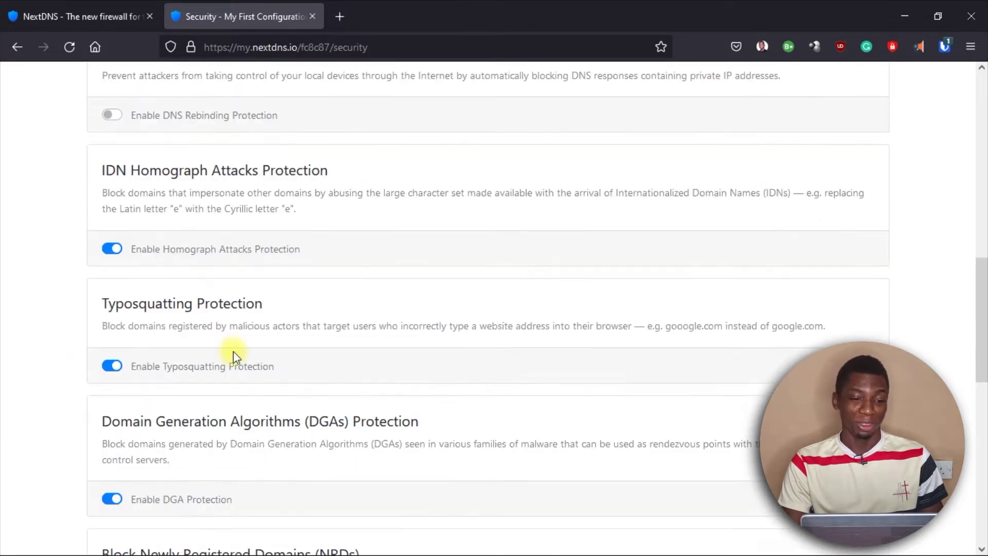
{"action": "scroll", "coordinate": [233, 352], "scroll_direction": "up", "scroll_amount": 11}
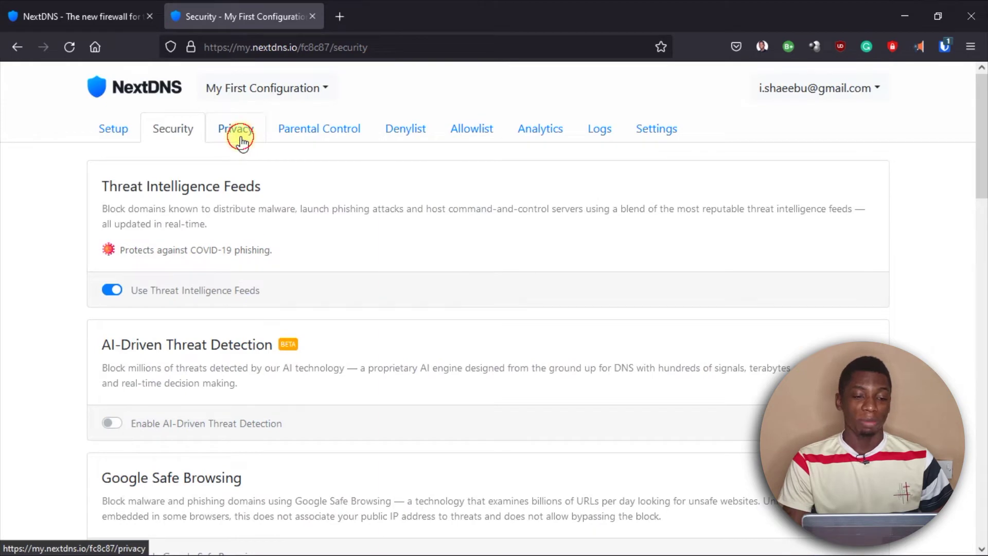
Go to the Privacy page and open the Add a blocklist catalogue
{"action": "left_click", "coordinate": [240, 142]}
{"action": "scroll", "coordinate": [202, 245], "scroll_direction": "down", "scroll_amount": 7}
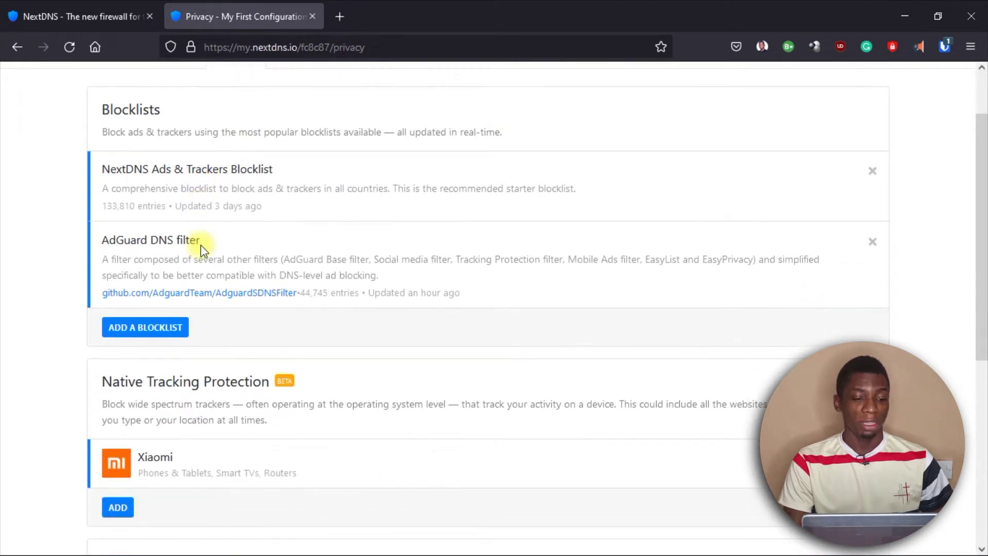
{"action": "scroll", "coordinate": [202, 247], "scroll_direction": "up", "scroll_amount": 5}
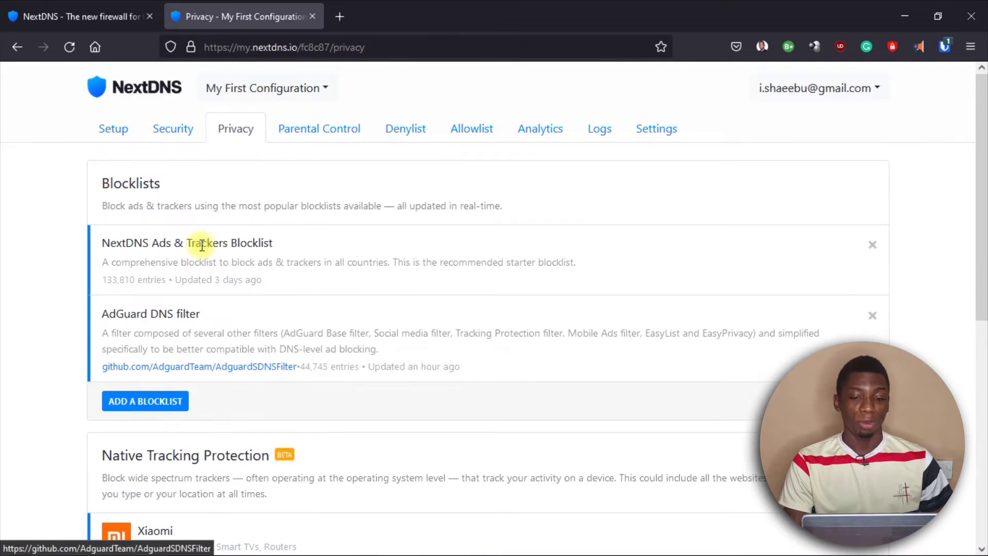
{"action": "scroll", "coordinate": [201, 479], "scroll_direction": "down", "scroll_amount": 4}
{"action": "scroll", "coordinate": [189, 506], "scroll_direction": "up", "scroll_amount": 4}
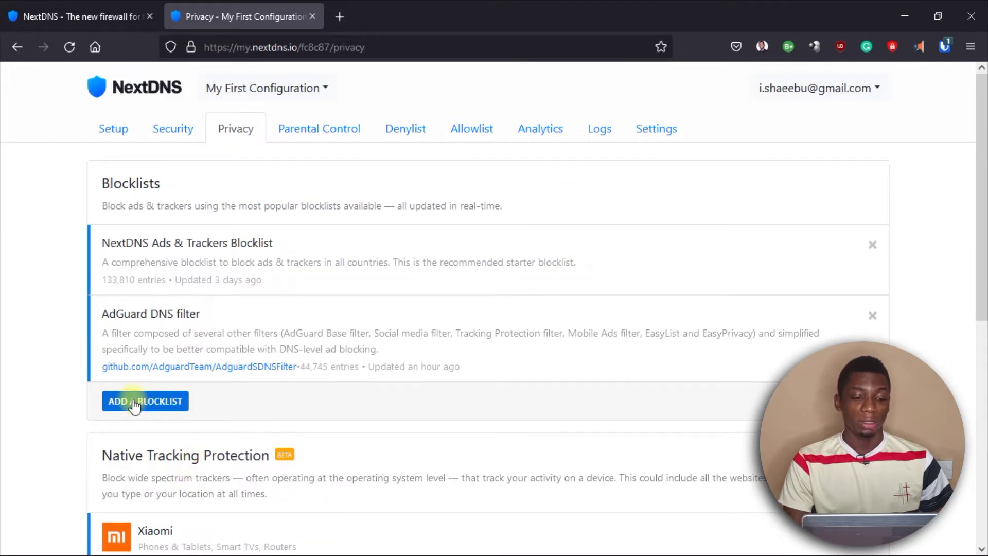
{"action": "left_click", "coordinate": [161, 401]}
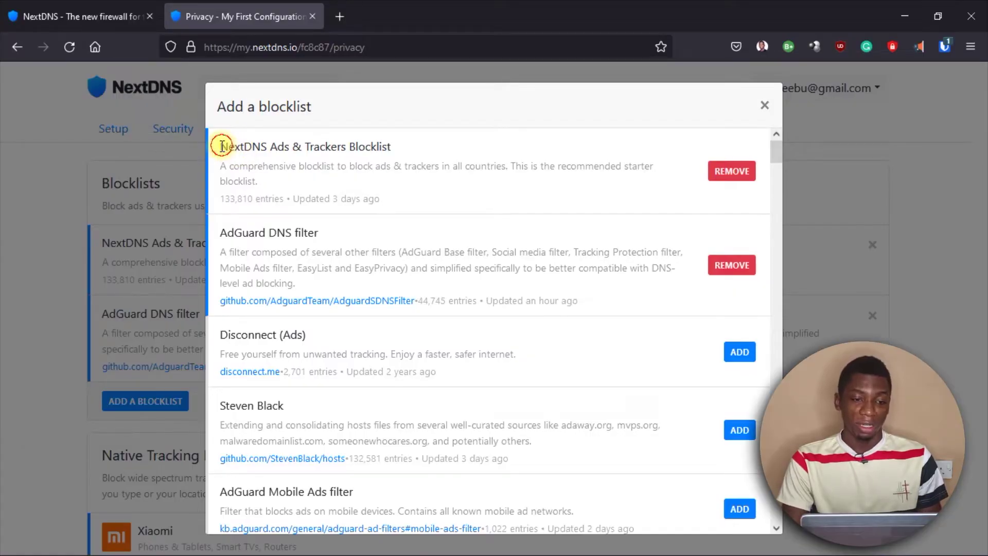
{"action": "left_click_drag", "start_coordinate": [221, 146], "coordinate": [378, 139]}
Browse the blocklist catalogue and close it without adding any, keeping the two existing blocklists
{"action": "left_click", "coordinate": [393, 210]}
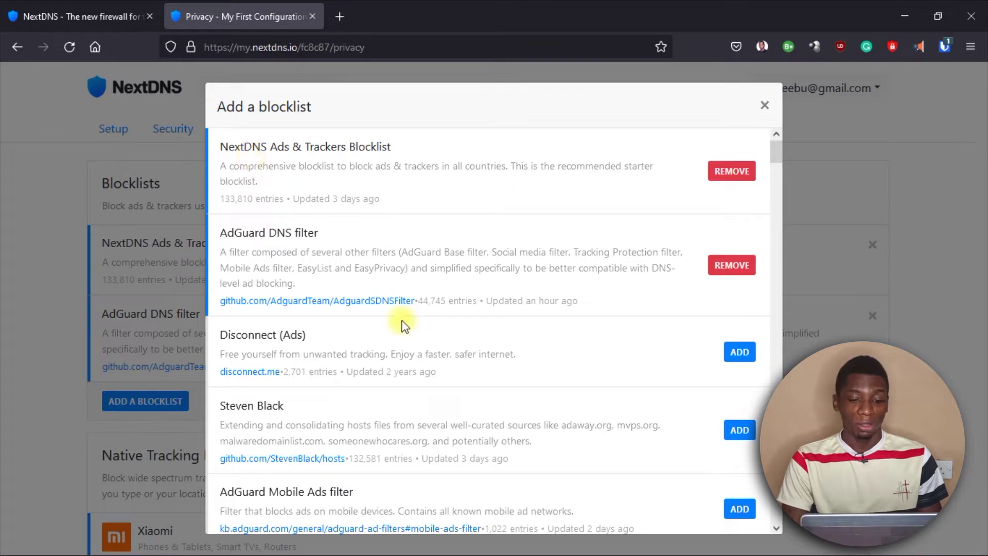
{"action": "scroll", "coordinate": [408, 331], "scroll_direction": "down", "scroll_amount": 15}
{"action": "scroll", "coordinate": [408, 333], "scroll_direction": "down", "scroll_amount": 20}
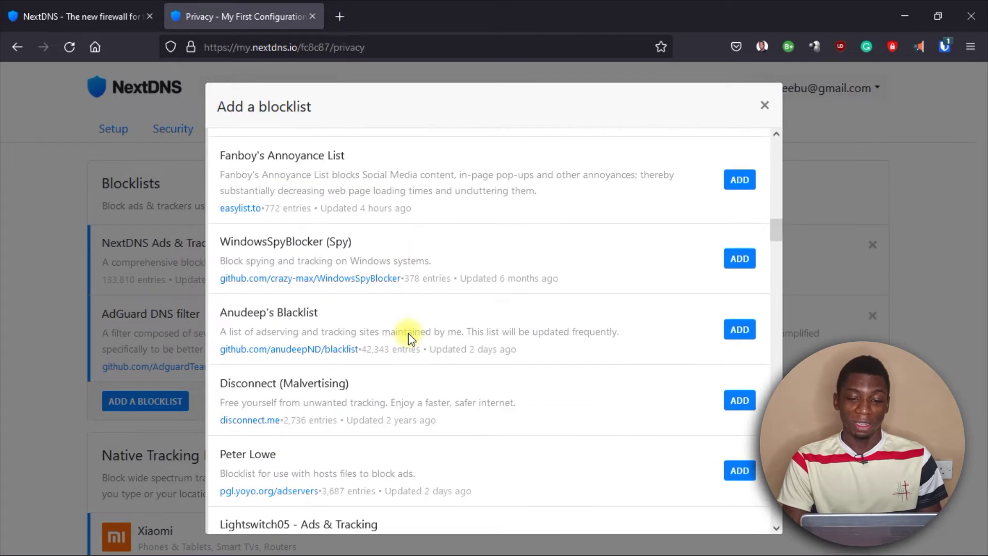
{"action": "scroll", "coordinate": [409, 333], "scroll_direction": "down", "scroll_amount": 3}
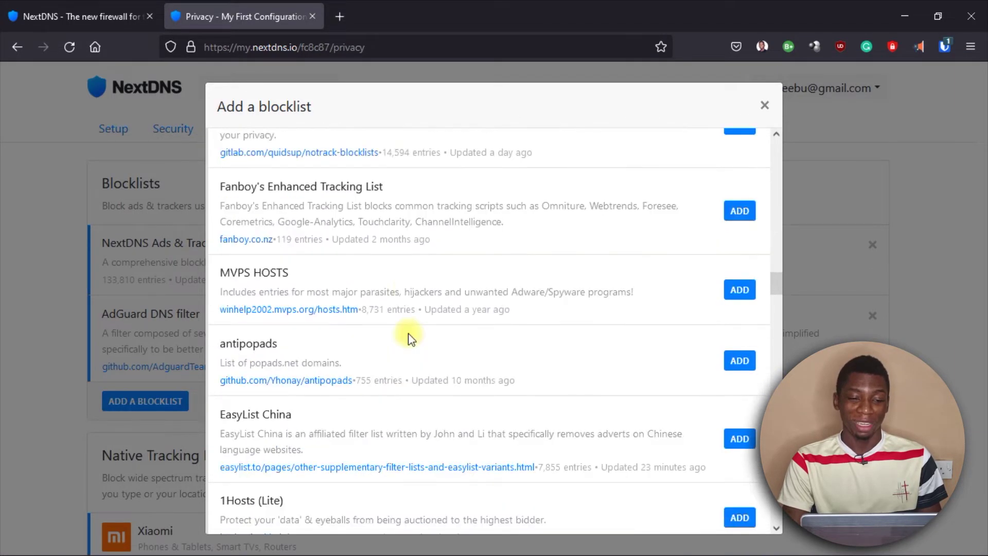
{"action": "scroll", "coordinate": [409, 333], "scroll_direction": "up", "scroll_amount": 20}
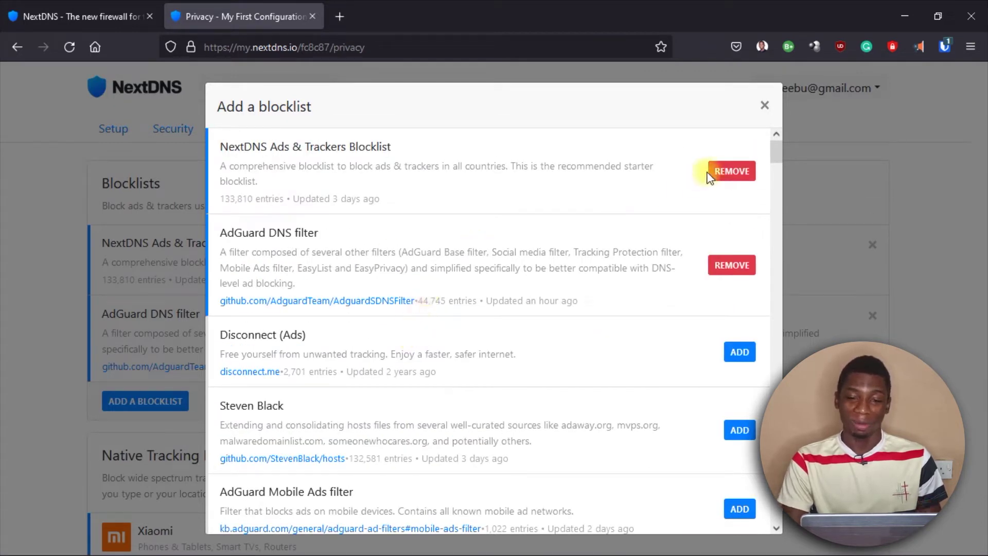
{"action": "left_click", "coordinate": [765, 106]}
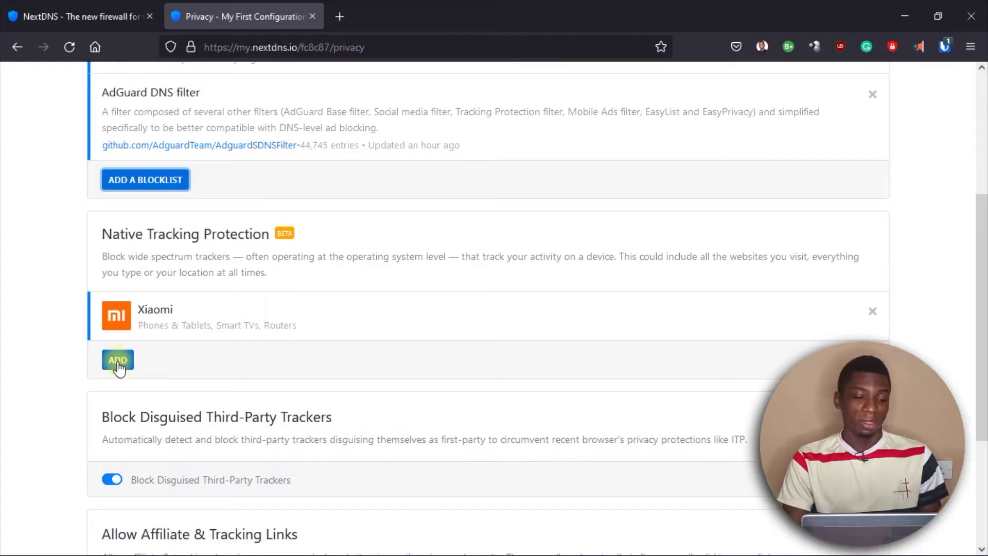
{"action": "left_click", "coordinate": [118, 362]}
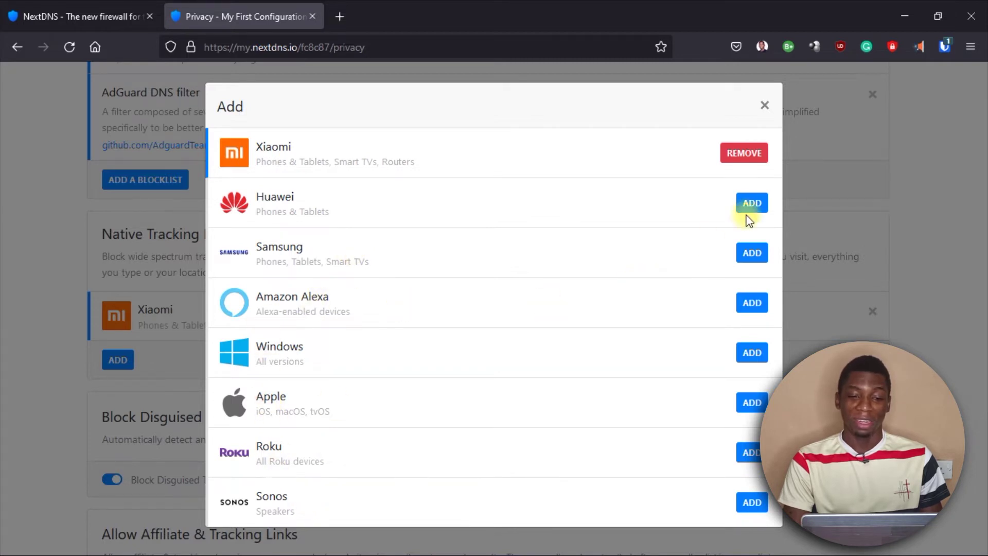
{"action": "left_click", "coordinate": [765, 106]}
{"action": "scroll", "coordinate": [118, 248], "scroll_direction": "down", "scroll_amount": 3}
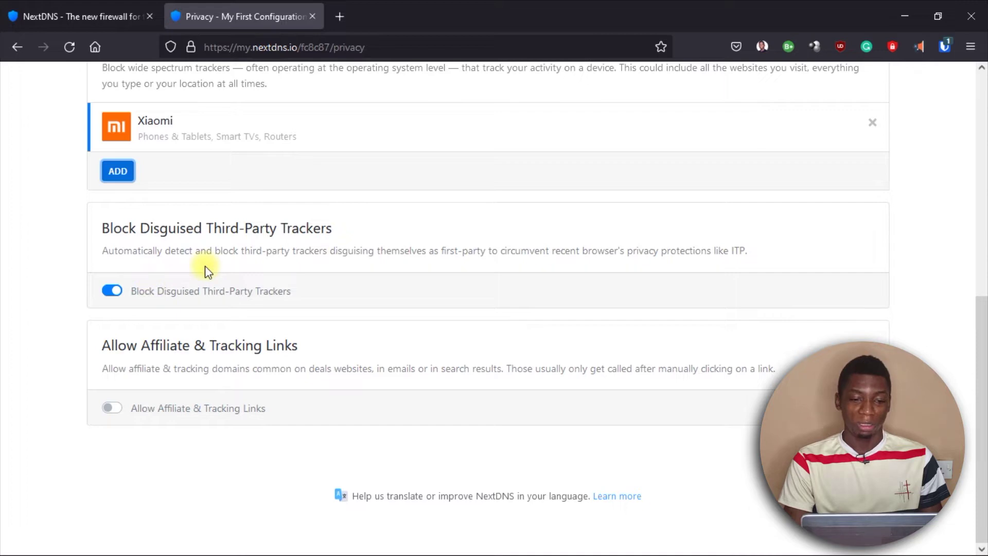
{"action": "scroll", "coordinate": [208, 282], "scroll_direction": "up", "scroll_amount": 8}
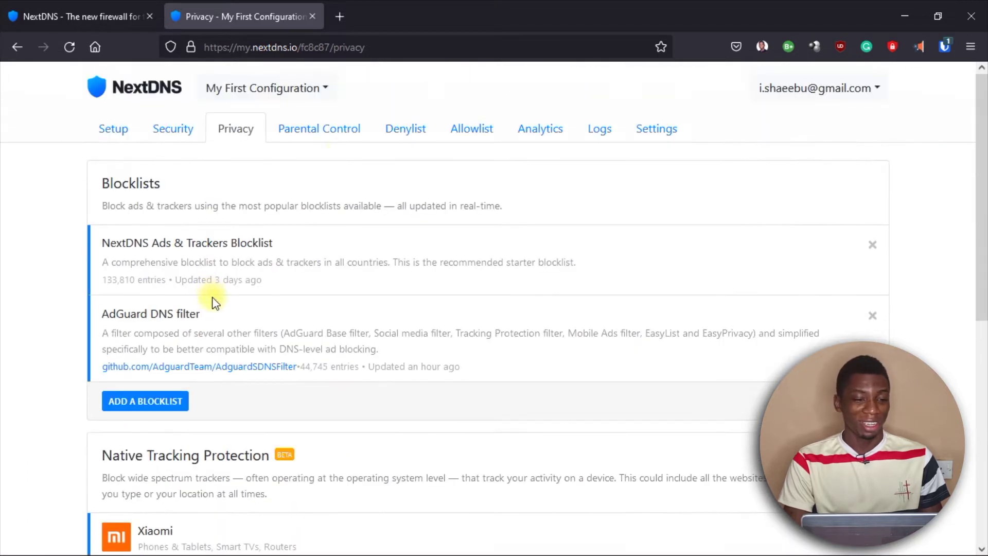
Switch to the Parental Control page, which blocks Tinder, Instagram and Porn
{"action": "left_click", "coordinate": [323, 135]}
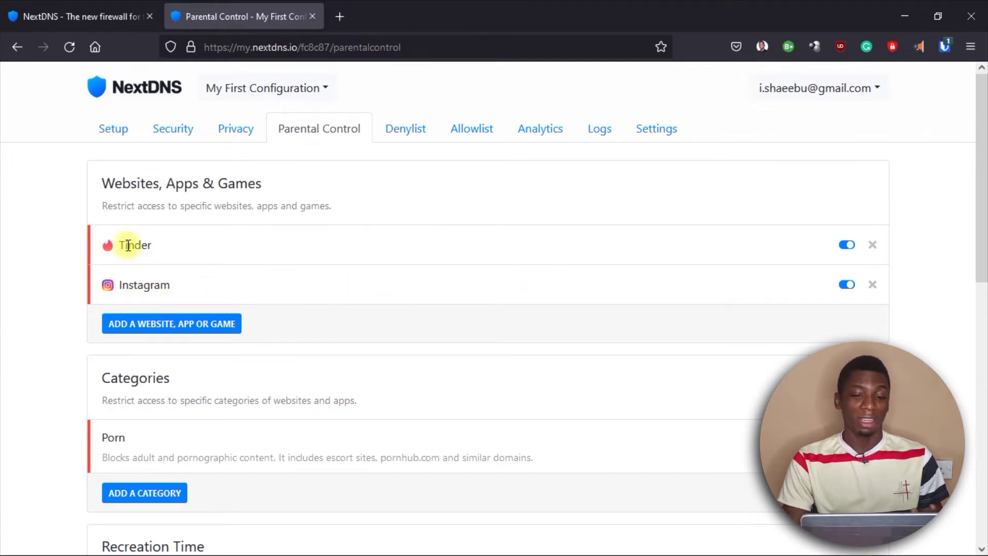
Browse the websites, apps and games catalogue and add Facebook to the blocked list
{"action": "left_click", "coordinate": [181, 328]}
{"action": "scroll", "coordinate": [382, 191], "scroll_direction": "down", "scroll_amount": 10}
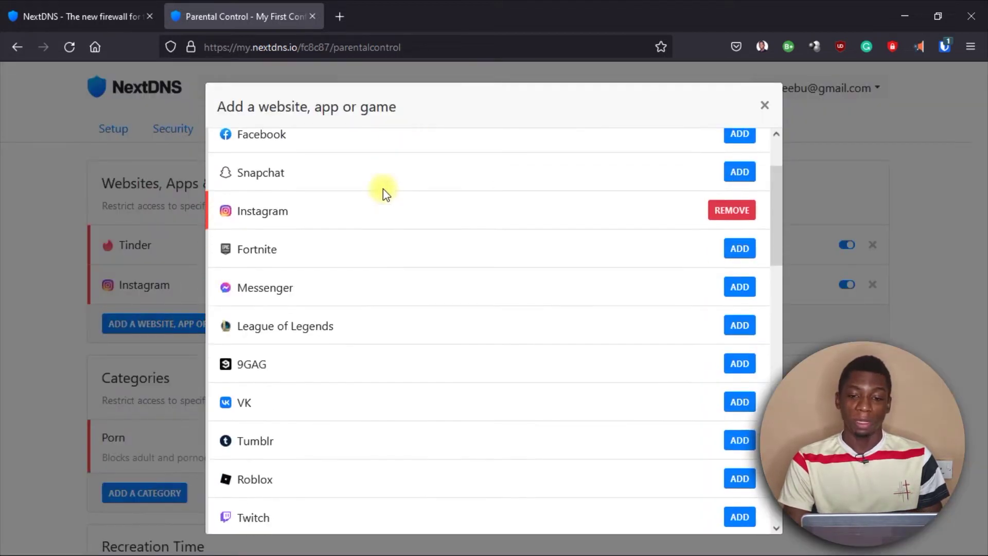
{"action": "scroll", "coordinate": [383, 188], "scroll_direction": "down", "scroll_amount": 3}
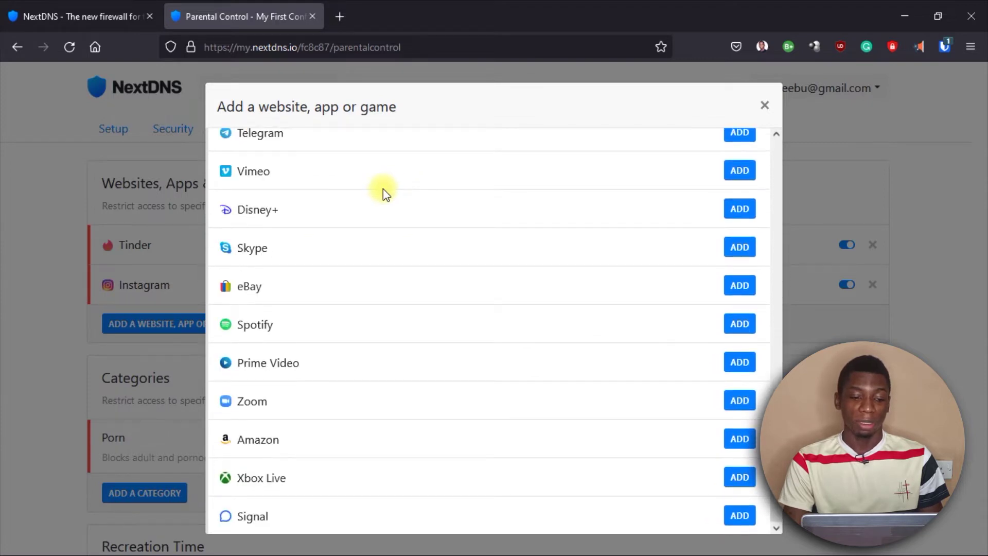
{"action": "scroll", "coordinate": [383, 188], "scroll_direction": "up", "scroll_amount": 13}
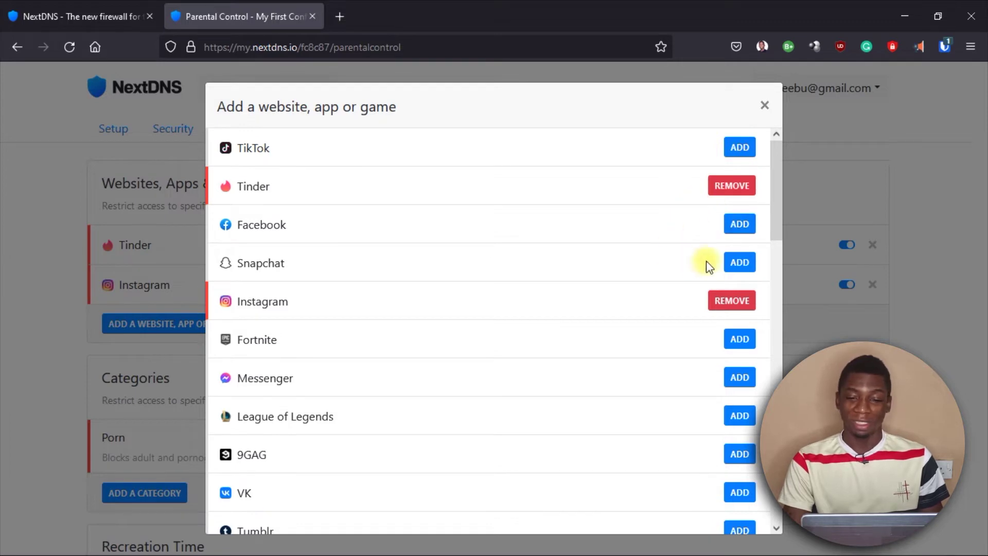
{"action": "scroll", "coordinate": [663, 261], "scroll_direction": "down", "scroll_amount": 15}
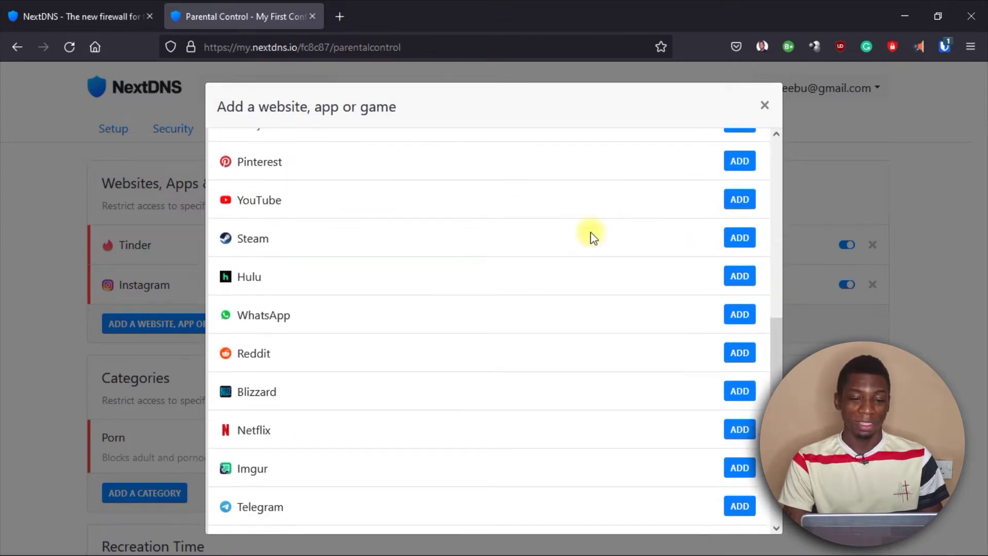
{"action": "scroll", "coordinate": [592, 237], "scroll_direction": "down", "scroll_amount": 4}
{"action": "scroll", "coordinate": [592, 236], "scroll_direction": "up", "scroll_amount": 4}
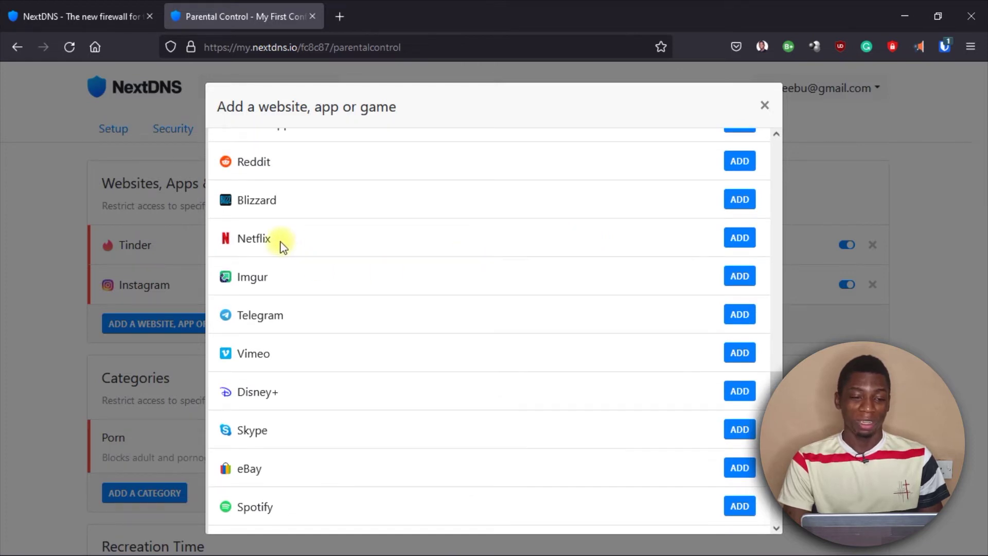
{"action": "scroll", "coordinate": [653, 391], "scroll_direction": "up", "scroll_amount": 5}
{"action": "scroll", "coordinate": [622, 355], "scroll_direction": "down", "scroll_amount": 3}
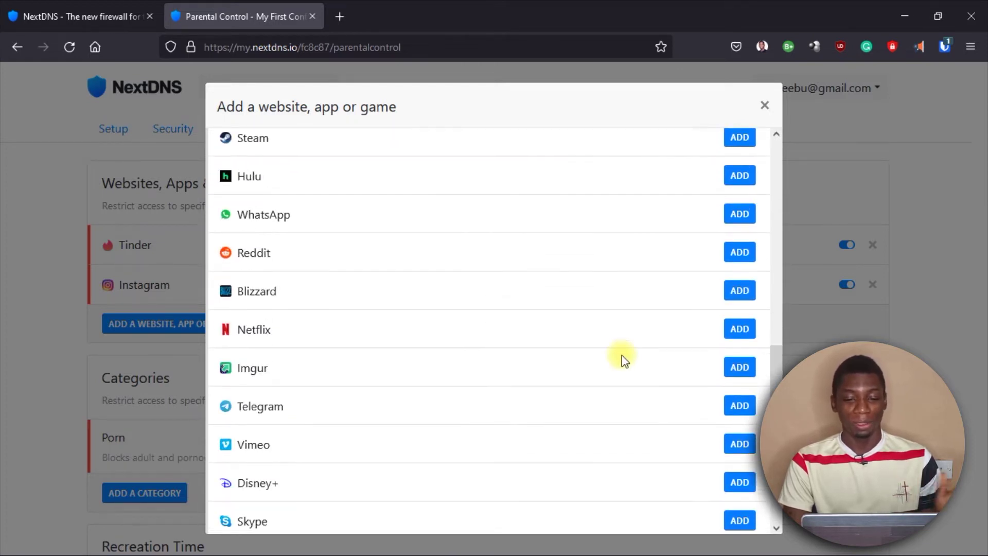
{"action": "scroll", "coordinate": [621, 355], "scroll_direction": "down", "scroll_amount": 2}
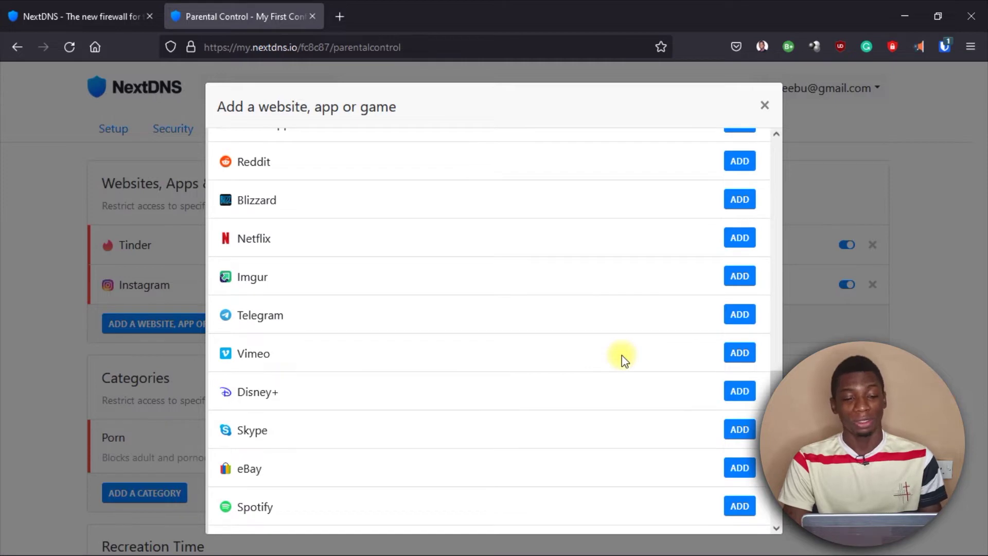
{"action": "scroll", "coordinate": [622, 355], "scroll_direction": "down", "scroll_amount": 4}
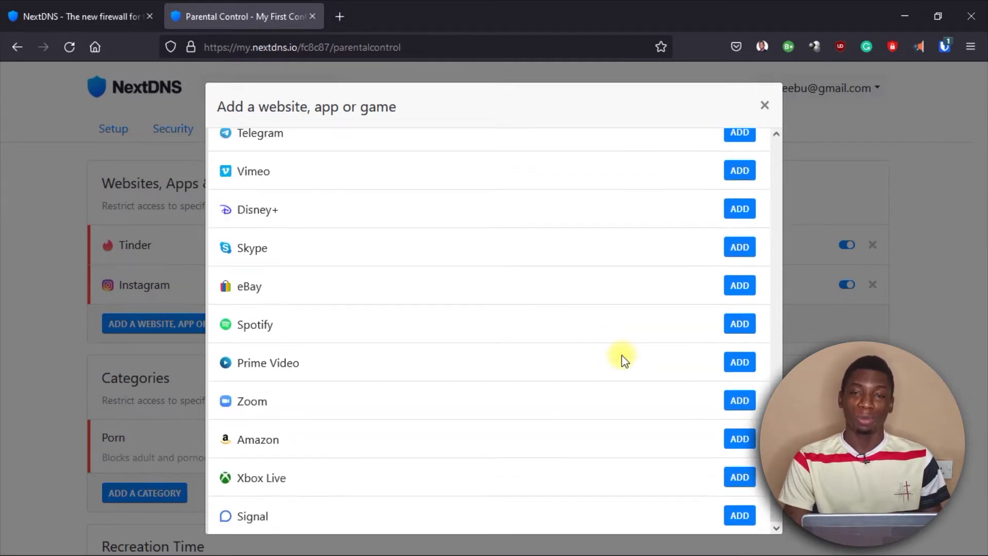
{"action": "scroll", "coordinate": [622, 355], "scroll_direction": "up", "scroll_amount": 15}
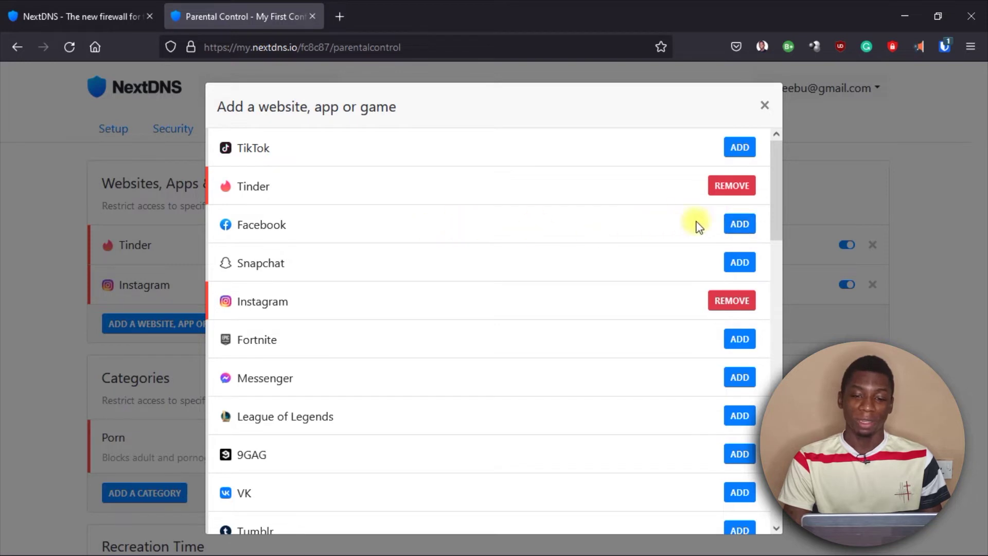
{"action": "left_click", "coordinate": [745, 231]}
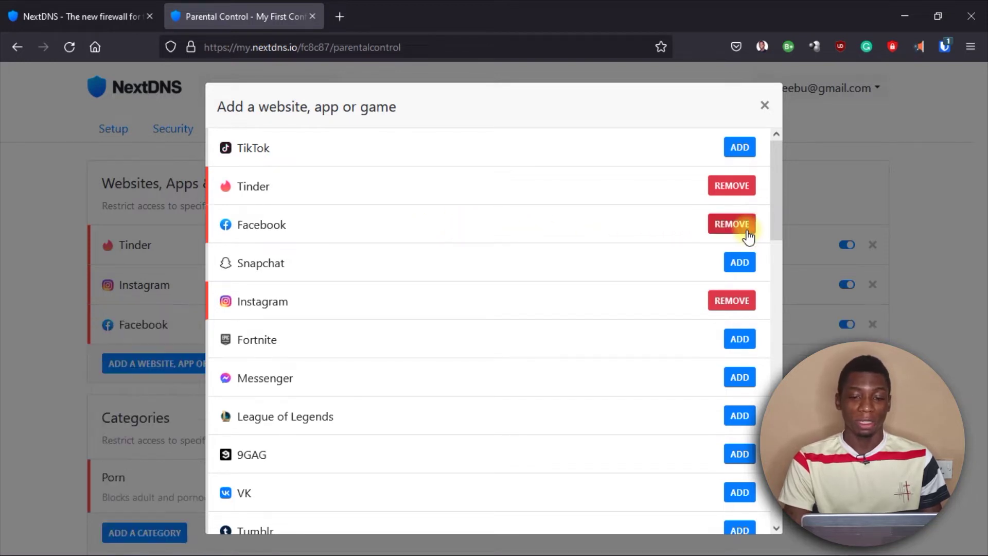
{"action": "left_click", "coordinate": [765, 106]}
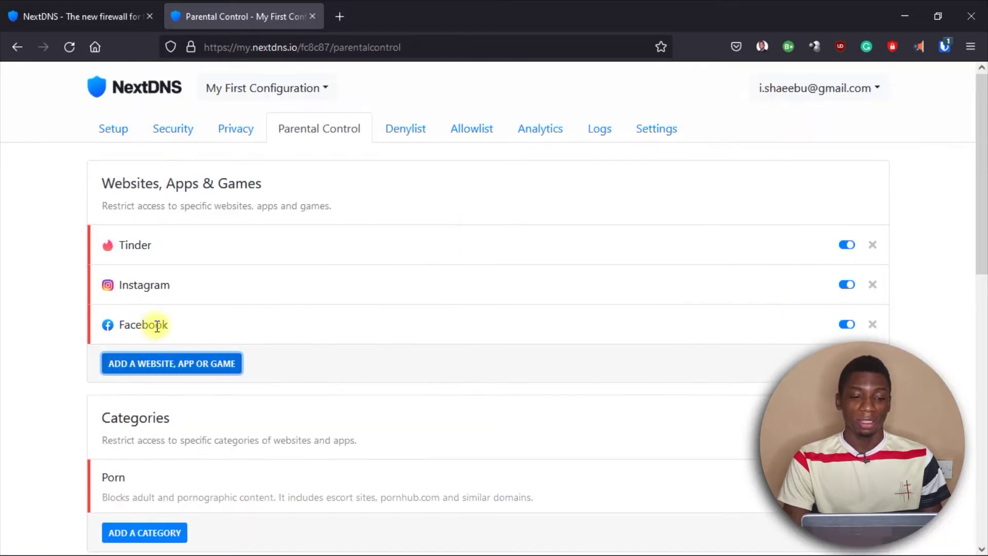
Remove Facebook from the blocked apps and review the category catalogue without adding any
{"action": "left_click", "coordinate": [872, 324]}
{"action": "scroll", "coordinate": [385, 344], "scroll_direction": "down", "scroll_amount": 3}
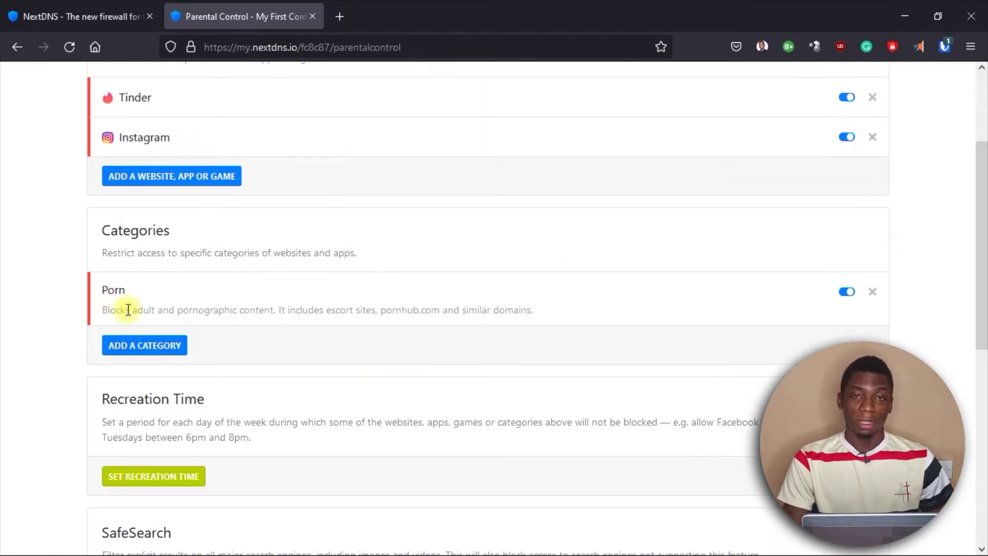
{"action": "left_click", "coordinate": [129, 350]}
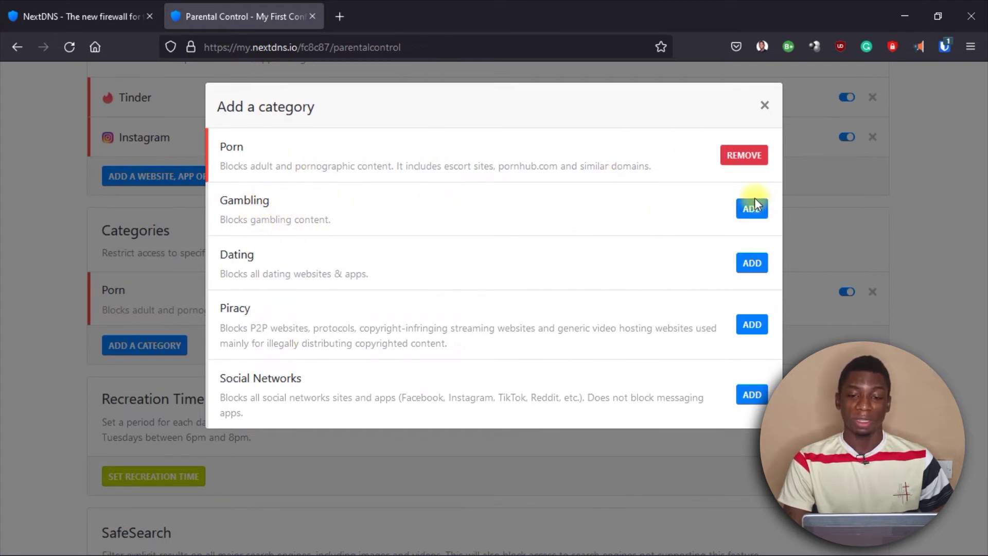
{"action": "left_click", "coordinate": [758, 110]}
{"action": "scroll", "coordinate": [106, 254], "scroll_direction": "down", "scroll_amount": 3}
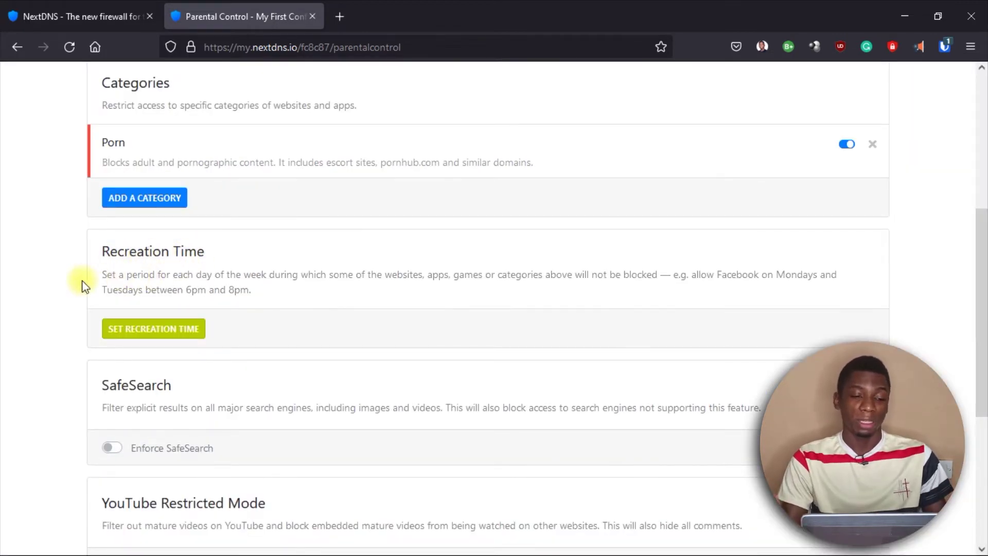
Save Recreation Time as Saturday and Sunday only, 9:00 AM–8:30 PM, unchecking Monday–Friday
{"action": "scroll", "coordinate": [82, 285], "scroll_direction": "up", "scroll_amount": 6}
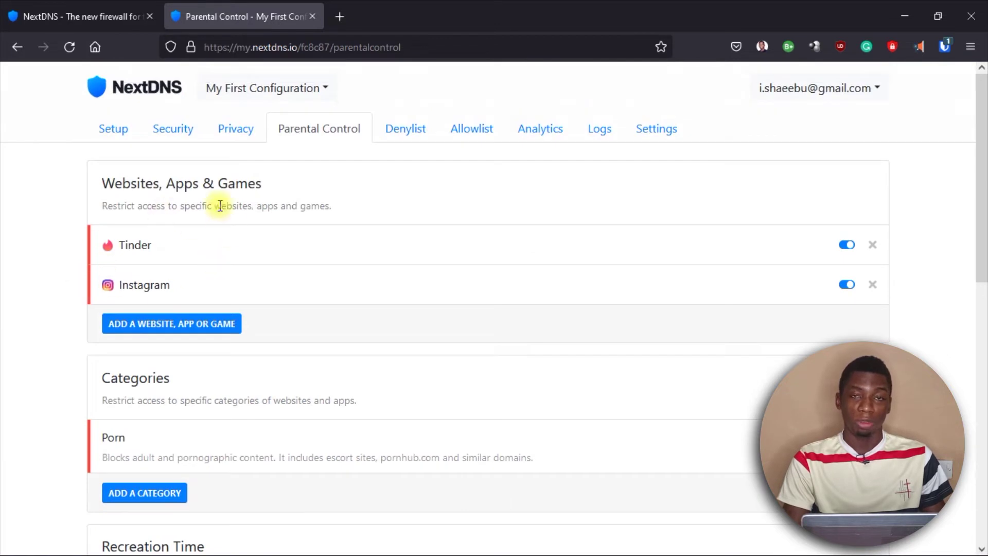
{"action": "scroll", "coordinate": [149, 335], "scroll_direction": "down", "scroll_amount": 6}
{"action": "left_click", "coordinate": [149, 335]}
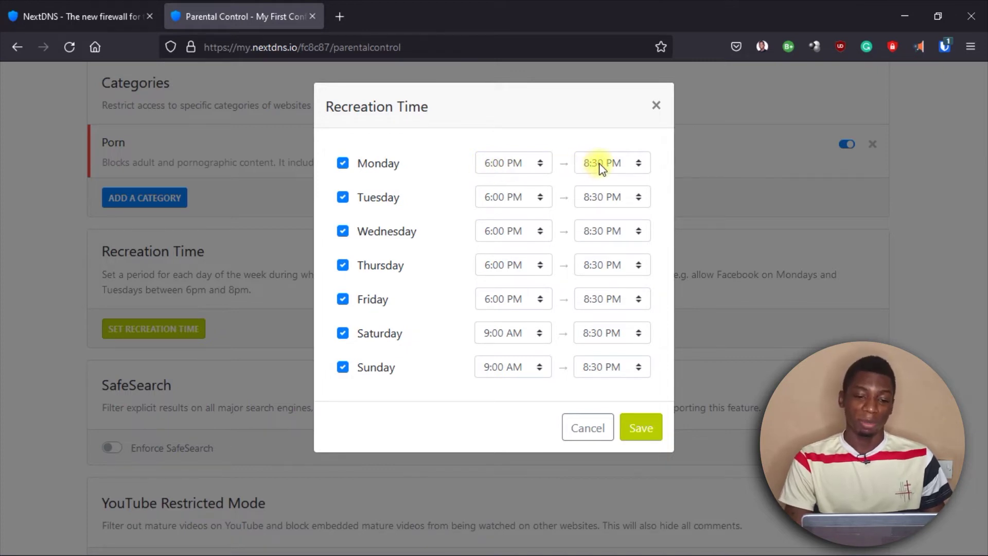
{"action": "left_click", "coordinate": [343, 163]}
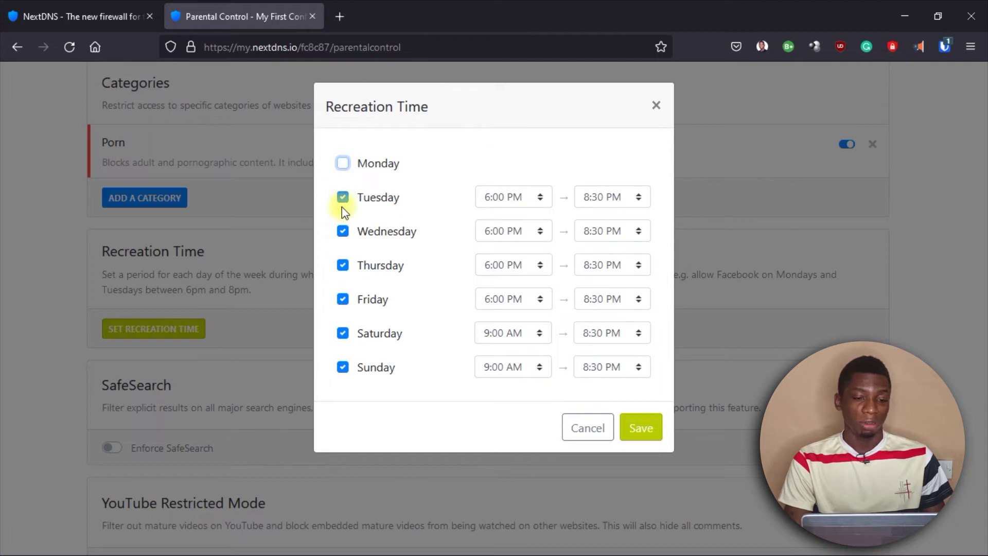
{"action": "left_click", "coordinate": [342, 198]}
{"action": "left_click", "coordinate": [343, 231]}
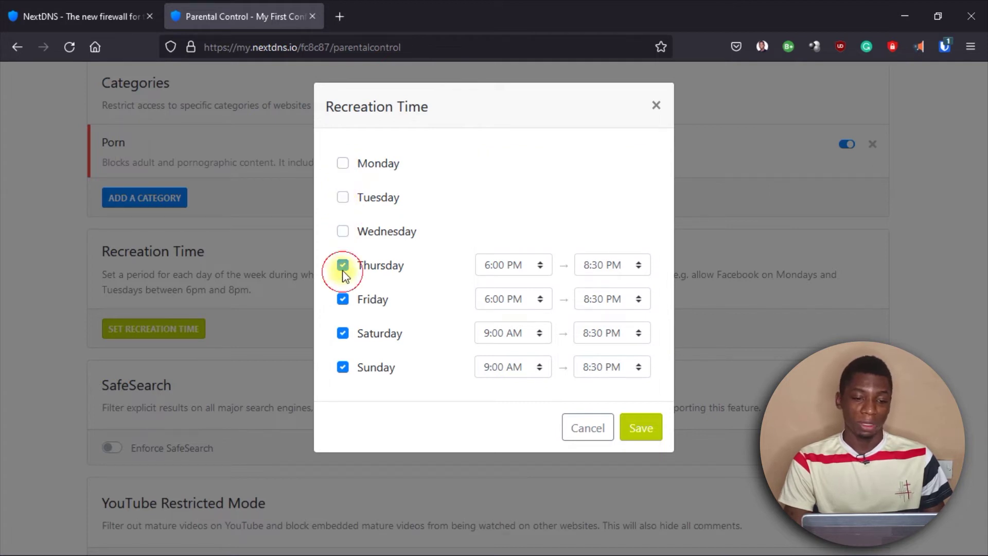
{"action": "left_click", "coordinate": [342, 265]}
{"action": "left_click", "coordinate": [343, 300]}
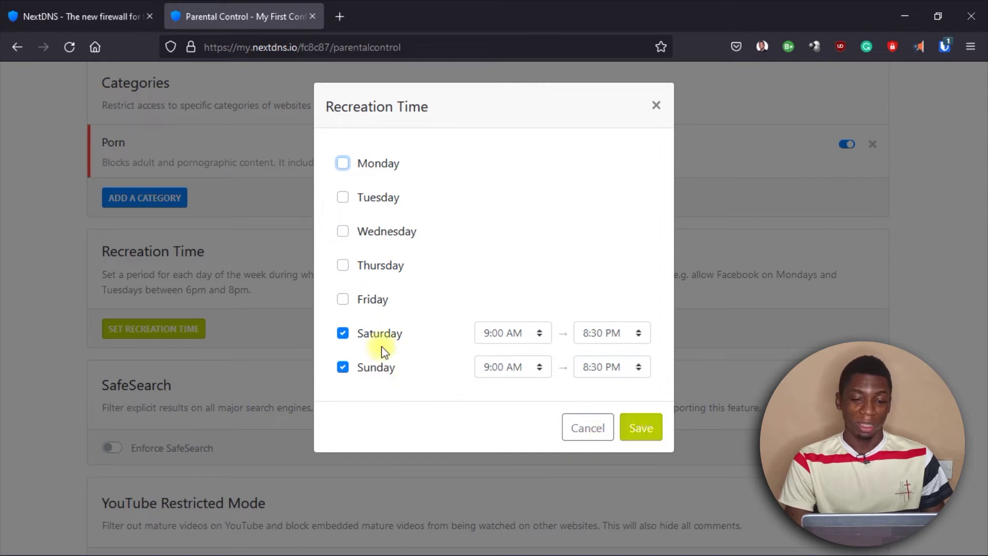
{"action": "left_click", "coordinate": [647, 437]}
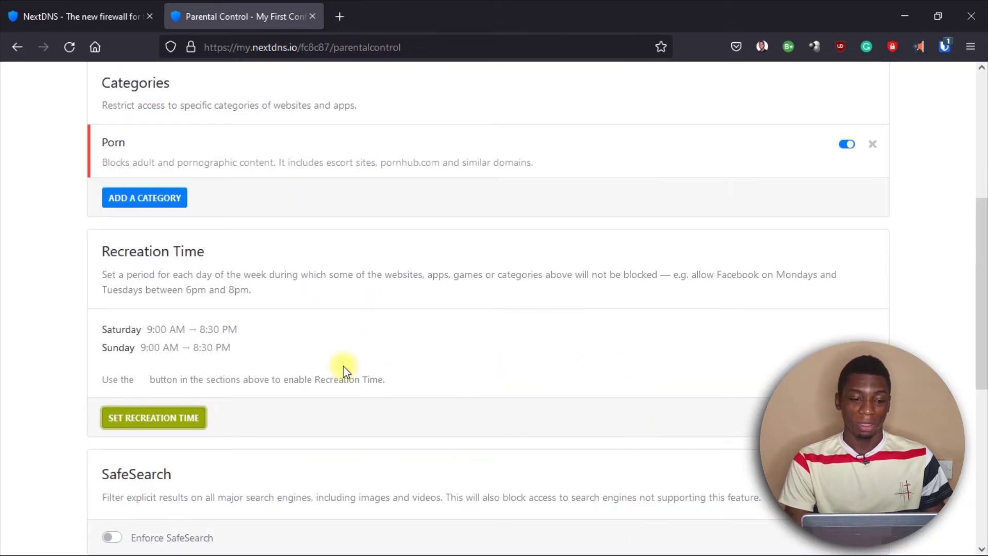
Enable Recreation Time on the Instagram row, leaving Tinder blocked at all times
{"action": "scroll", "coordinate": [420, 354], "scroll_direction": "up", "scroll_amount": 6}
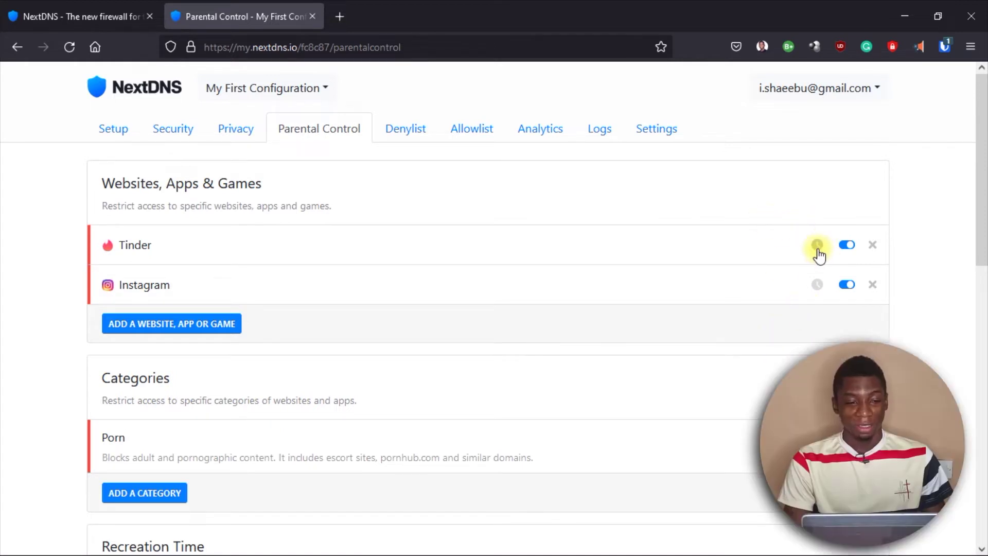
{"action": "left_click", "coordinate": [818, 285]}
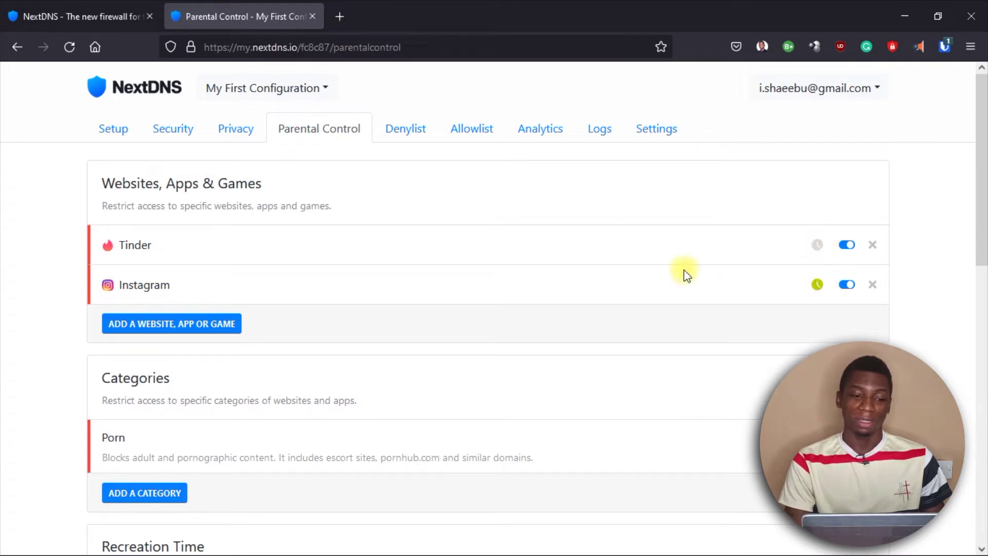
{"action": "scroll", "coordinate": [674, 273], "scroll_direction": "down", "scroll_amount": 7}
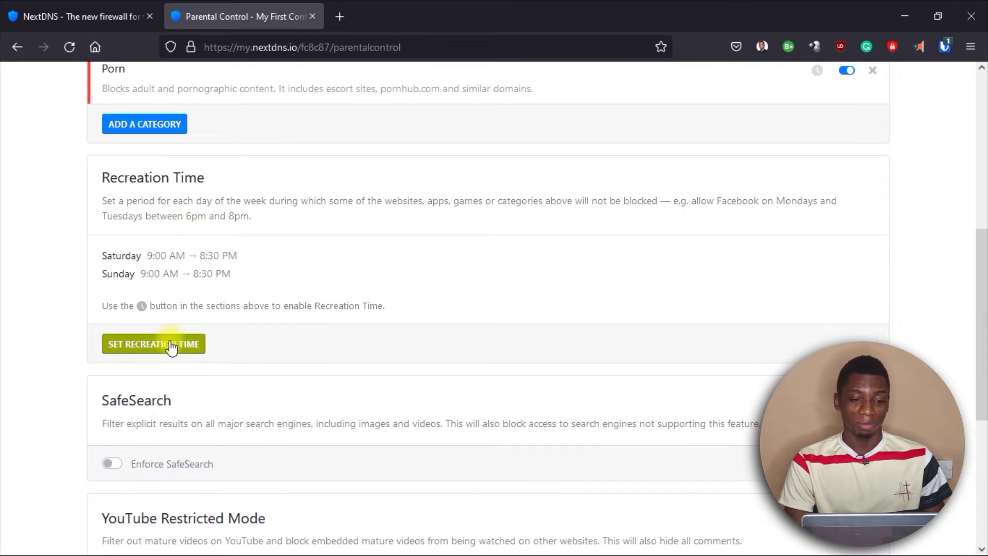
{"action": "scroll", "coordinate": [214, 350], "scroll_direction": "down", "scroll_amount": 3}
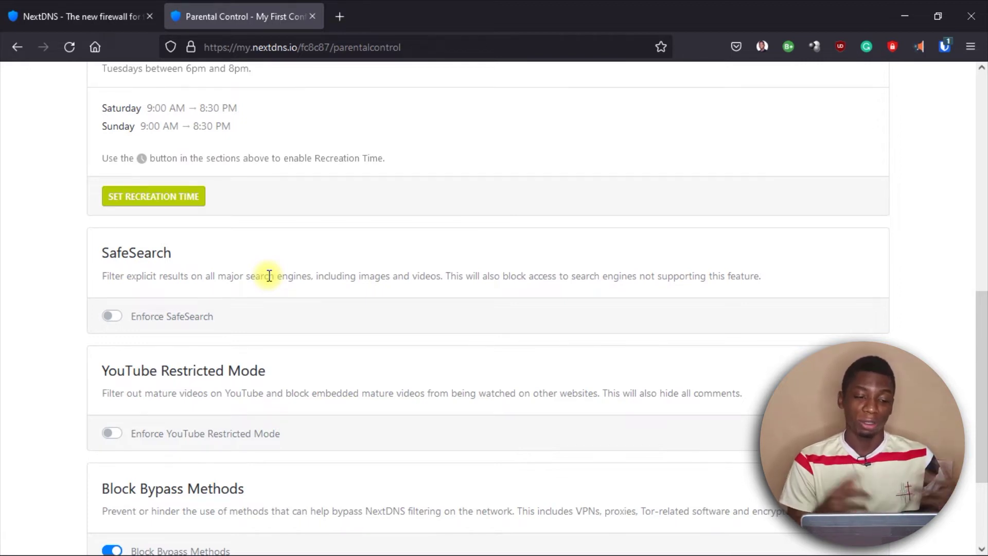
{"action": "scroll", "coordinate": [270, 278], "scroll_direction": "up", "scroll_amount": 1}
{"action": "scroll", "coordinate": [271, 279], "scroll_direction": "down", "scroll_amount": 1}
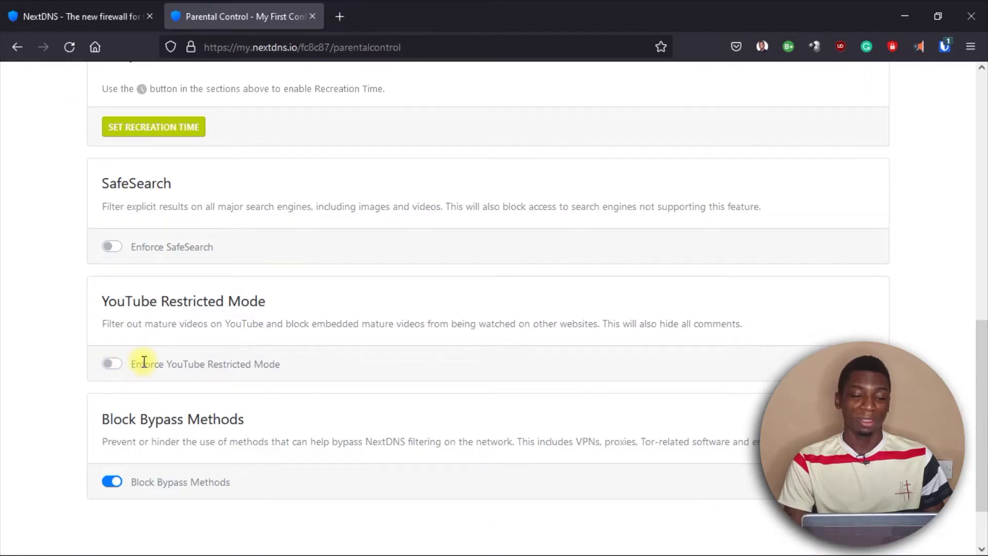
{"action": "scroll", "coordinate": [146, 362], "scroll_direction": "down", "scroll_amount": 2}
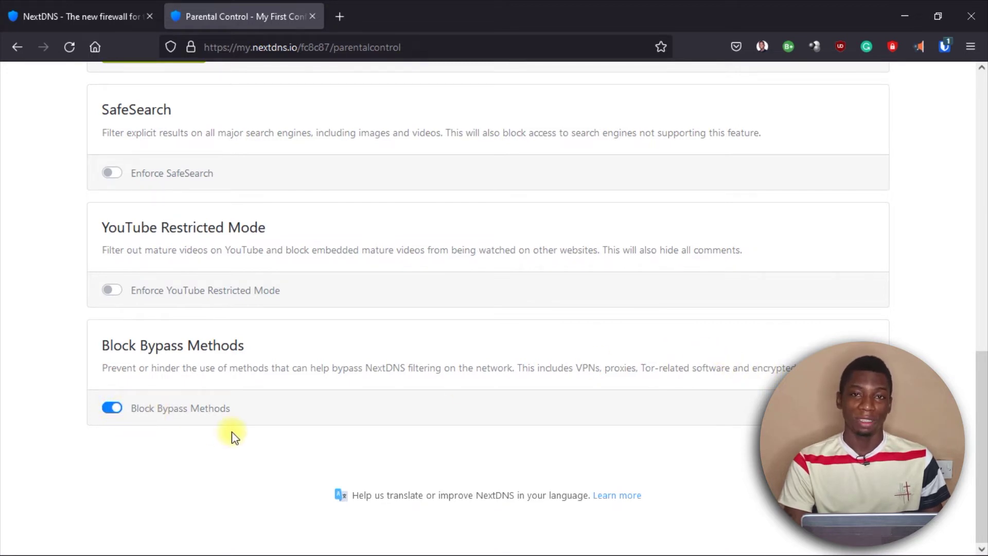
{"action": "scroll", "coordinate": [233, 432], "scroll_direction": "up", "scroll_amount": 10}
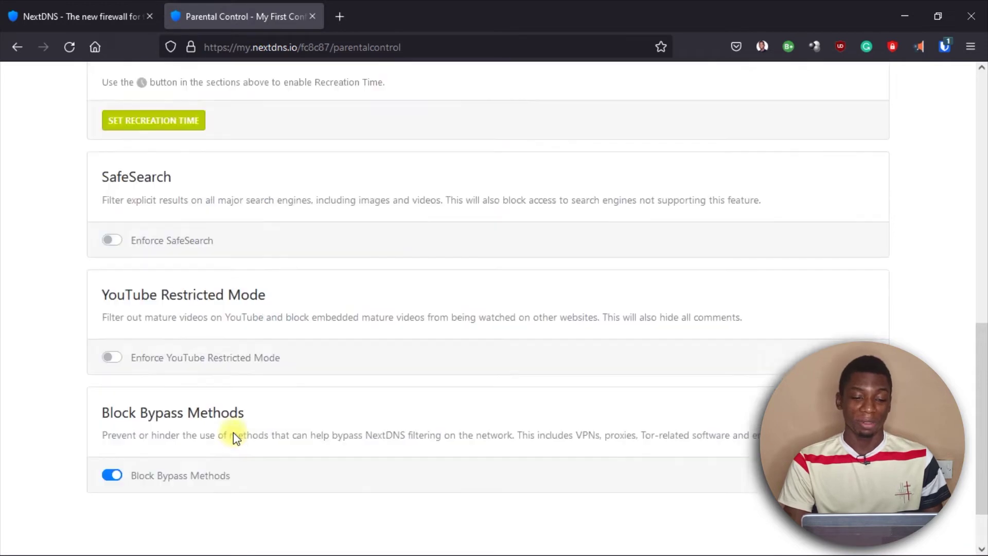
Open the empty Denylist page and select its Add a domain field
{"action": "left_click", "coordinate": [405, 130]}
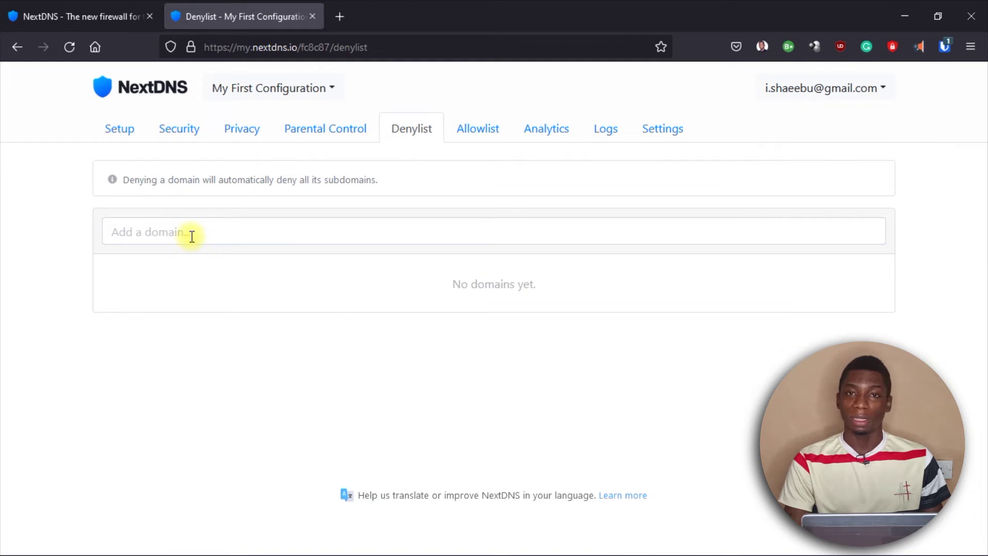
{"action": "left_click", "coordinate": [329, 132]}
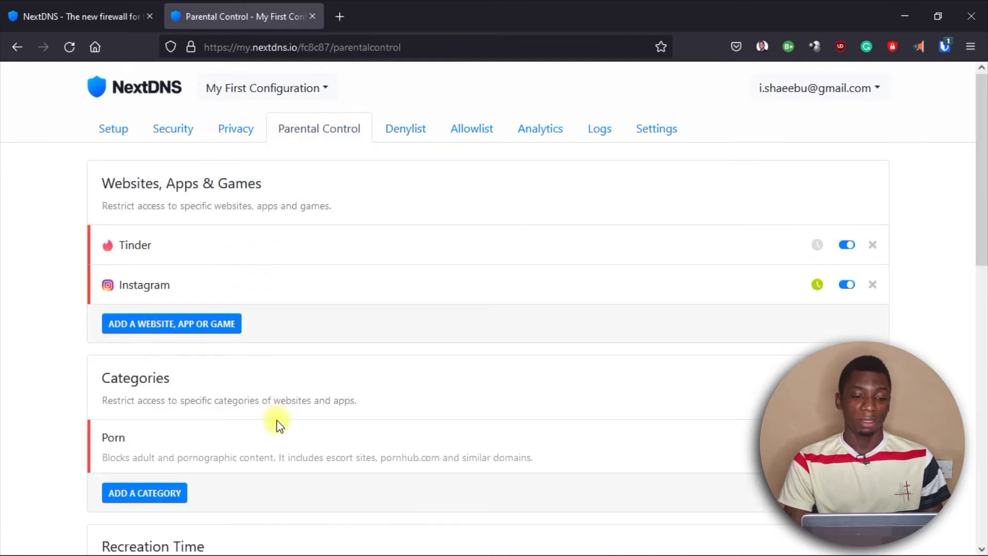
{"action": "left_click", "coordinate": [403, 130]}
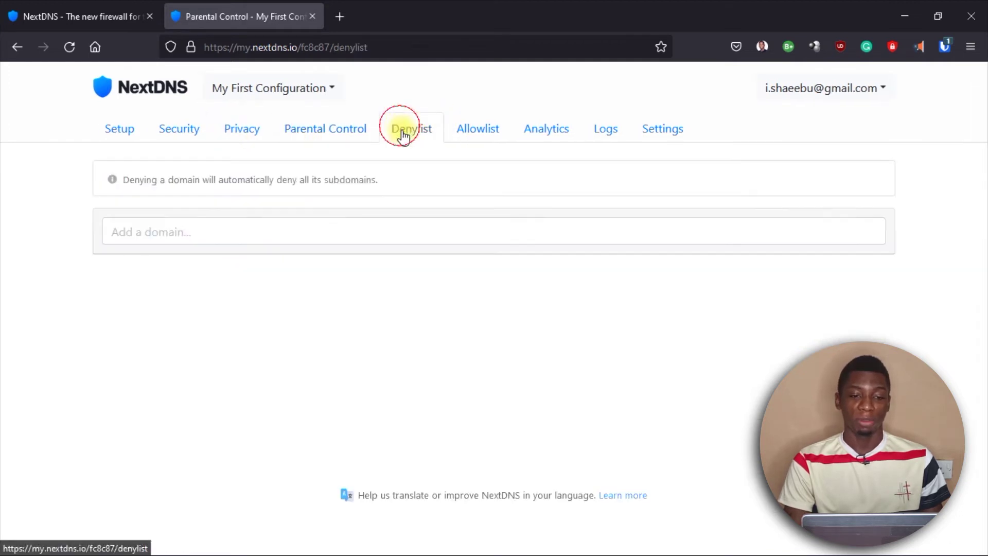
{"action": "left_click", "coordinate": [190, 228]}
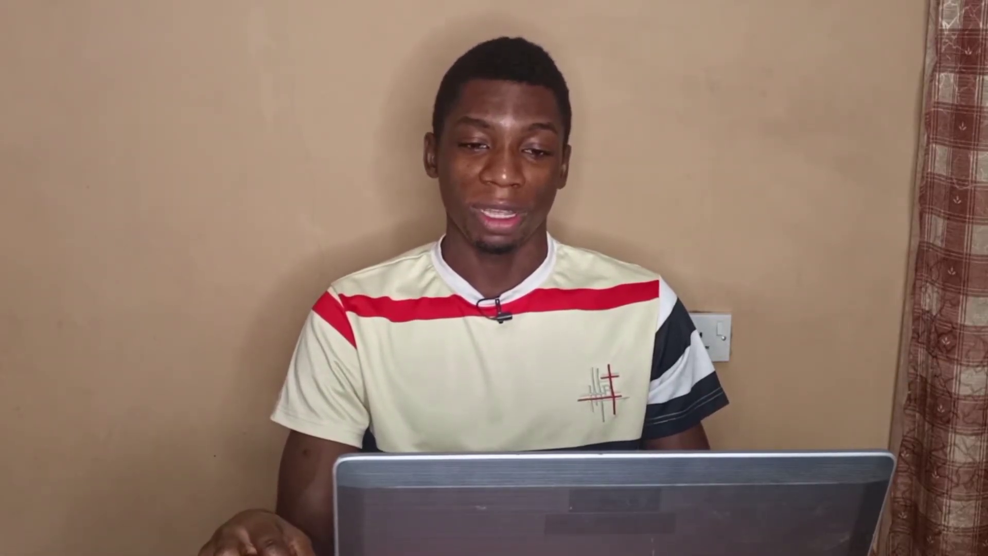
View Analytics (28,663 queries, 5,506 blocked) down to the top resolved and blocked domains
{"action": "left_click", "coordinate": [560, 129]}
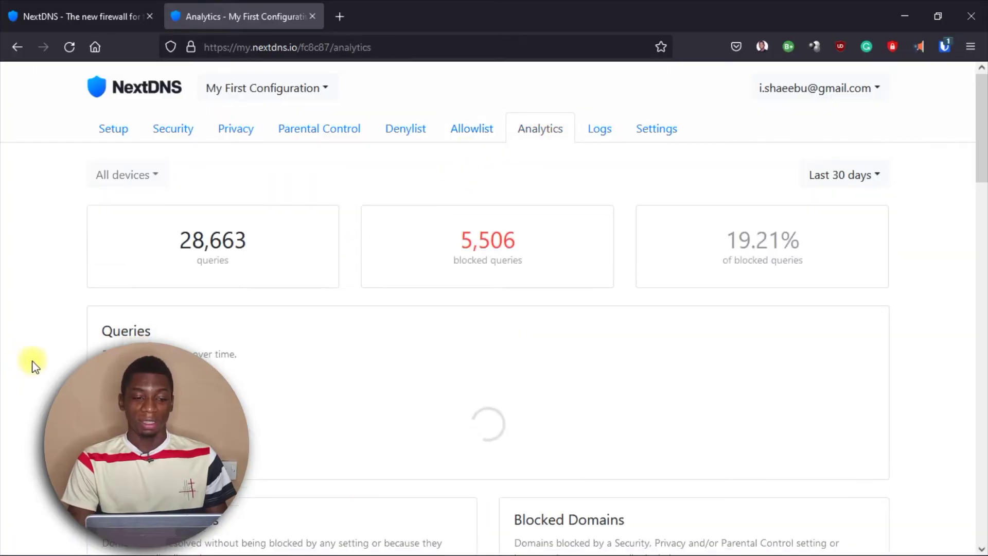
{"action": "scroll", "coordinate": [103, 334], "scroll_direction": "down", "scroll_amount": 3}
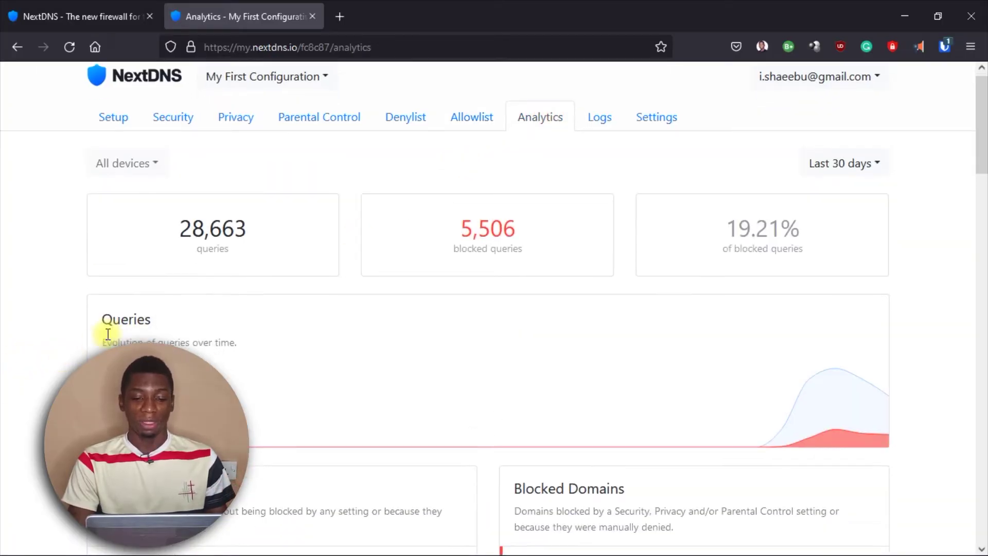
{"action": "mouse_move", "coordinate": [763, 385]}
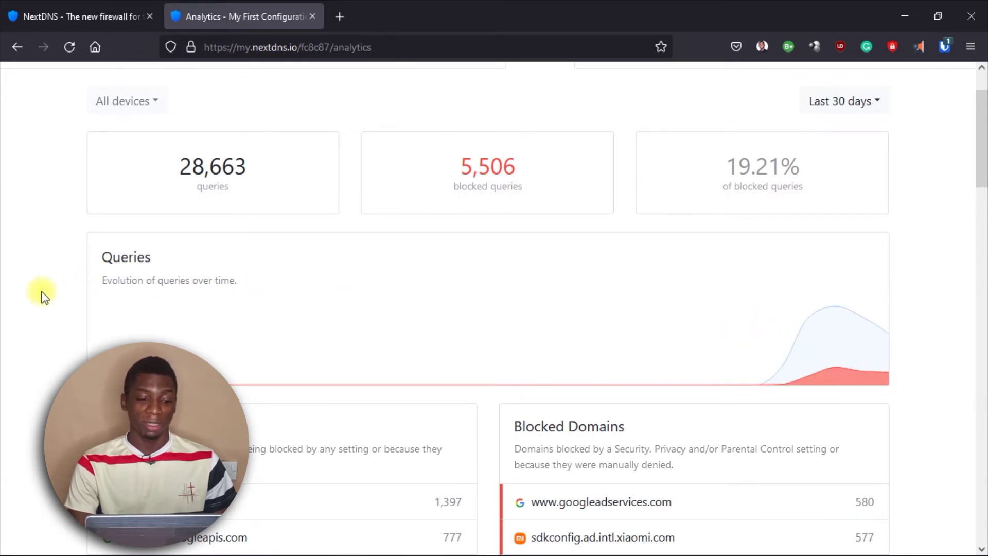
{"action": "scroll", "coordinate": [46, 297], "scroll_direction": "down", "scroll_amount": 1}
{"action": "scroll", "coordinate": [46, 297], "scroll_direction": "down", "scroll_amount": 2}
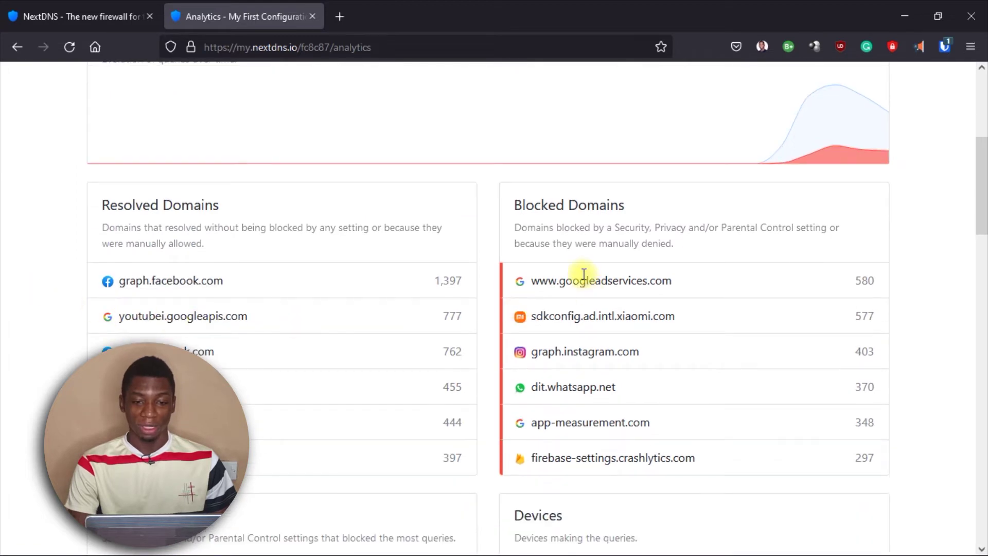
{"action": "scroll", "coordinate": [584, 274], "scroll_direction": "down", "scroll_amount": 1}
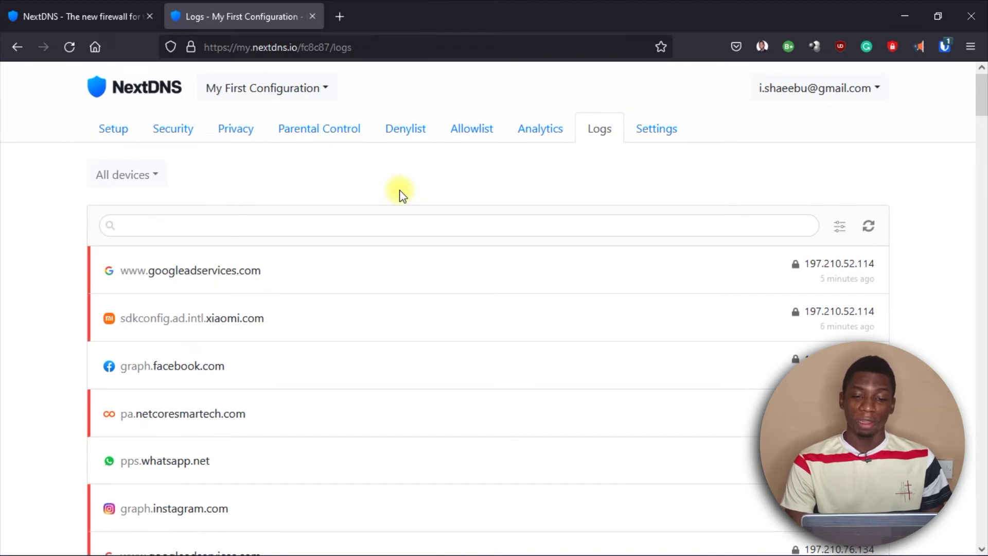
Scroll through the recent query log entries
{"action": "scroll", "coordinate": [74, 306], "scroll_direction": "down", "scroll_amount": 5}
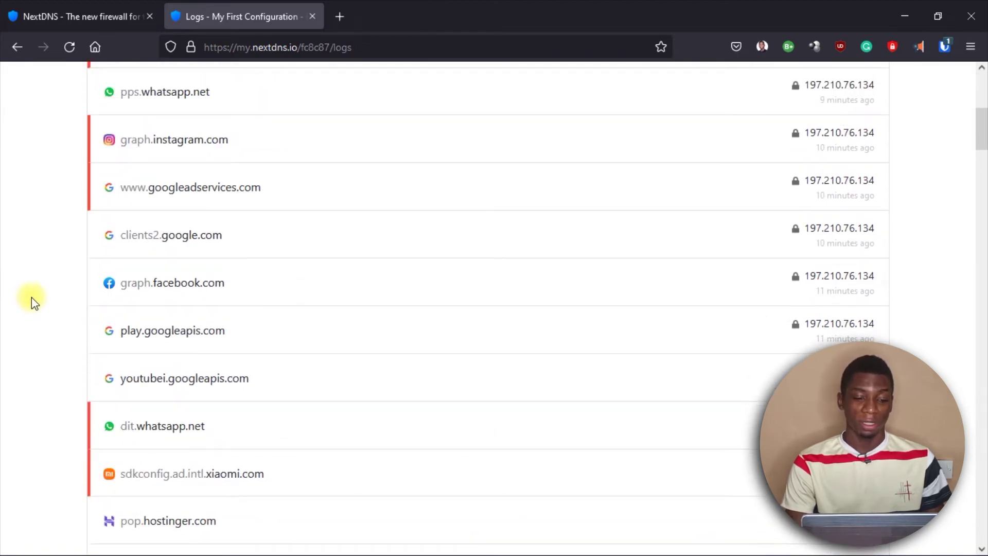
{"action": "scroll", "coordinate": [32, 297], "scroll_direction": "up", "scroll_amount": 5}
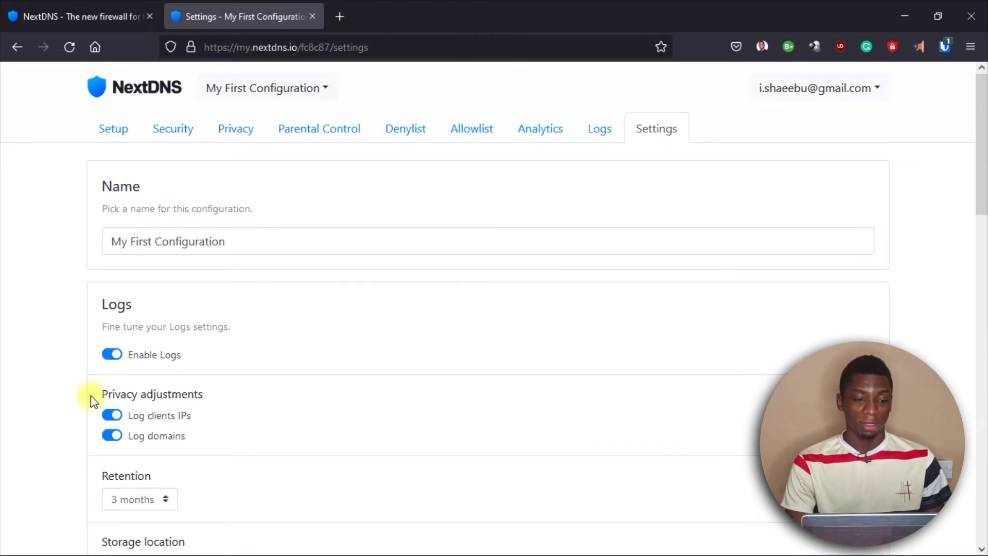
Keep log retention at 3 months and log storage in the United States
{"action": "scroll", "coordinate": [93, 401], "scroll_direction": "down", "scroll_amount": 3}
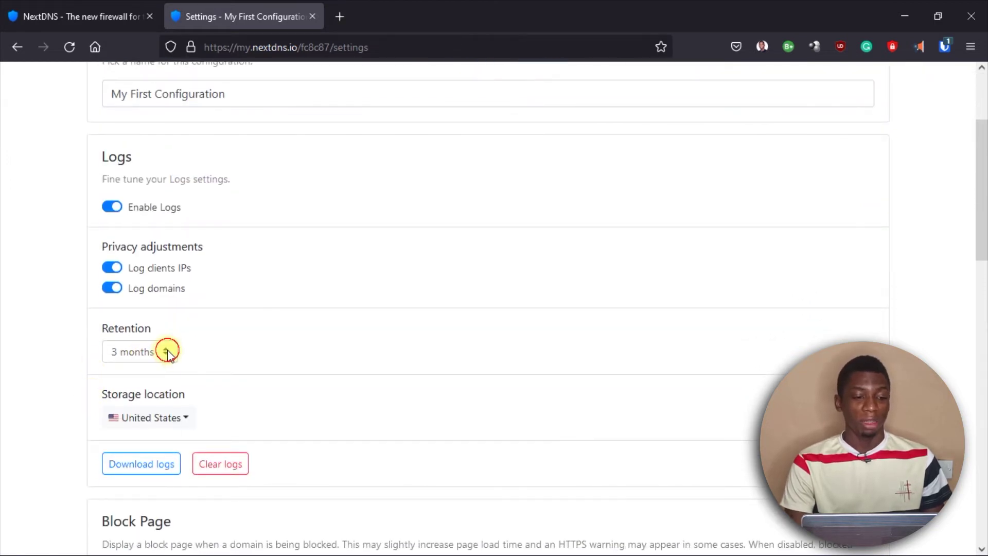
{"action": "left_click", "coordinate": [167, 352]}
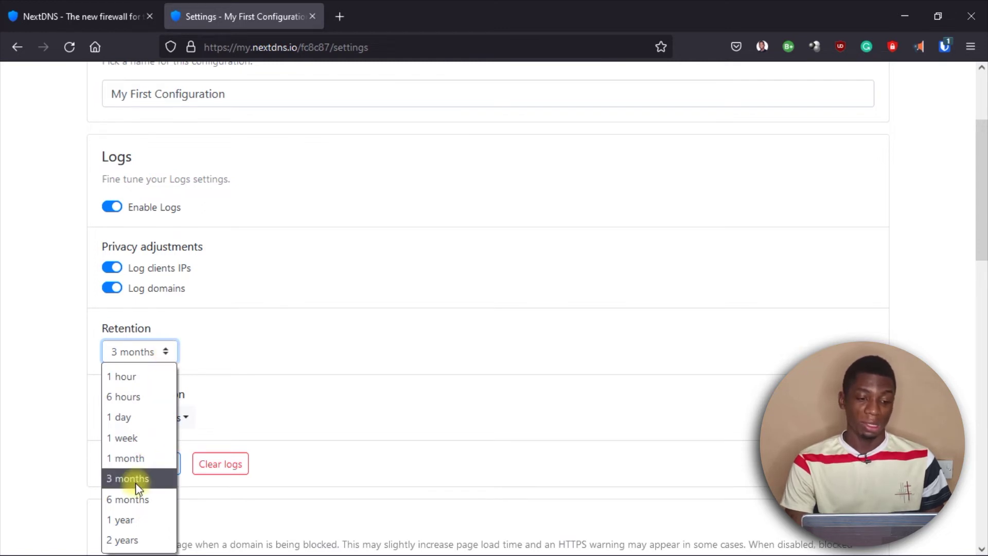
{"action": "left_click", "coordinate": [165, 353]}
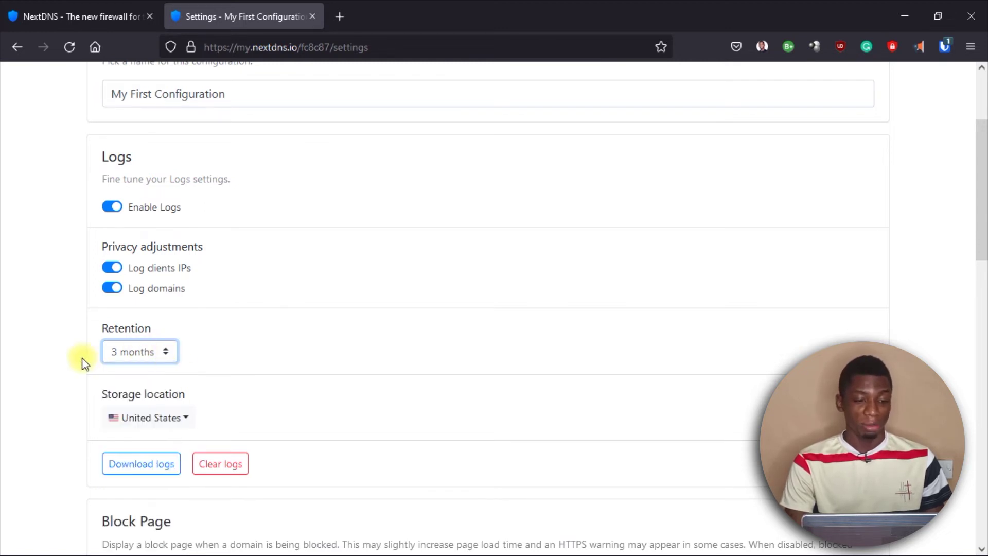
{"action": "scroll", "coordinate": [56, 350], "scroll_direction": "down", "scroll_amount": 3}
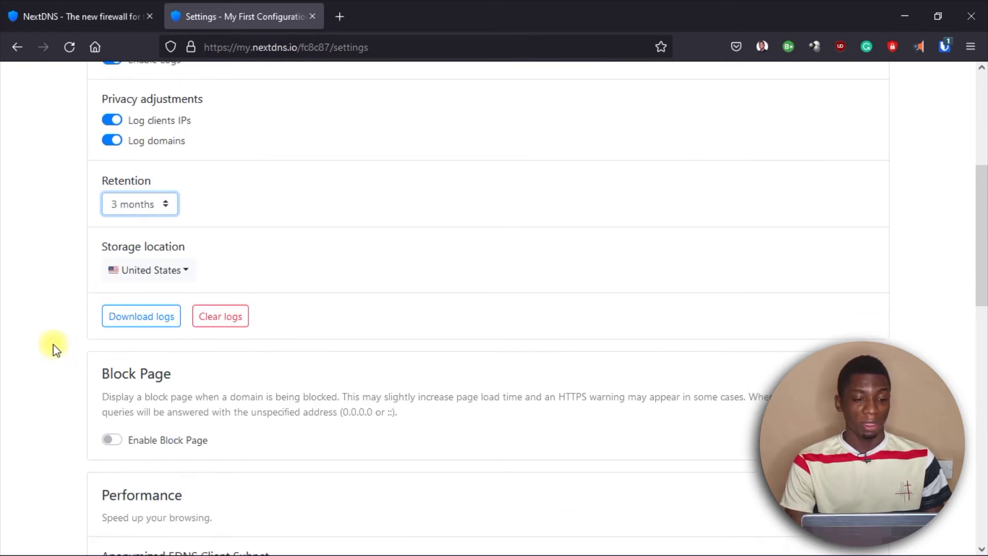
{"action": "left_click", "coordinate": [174, 276]}
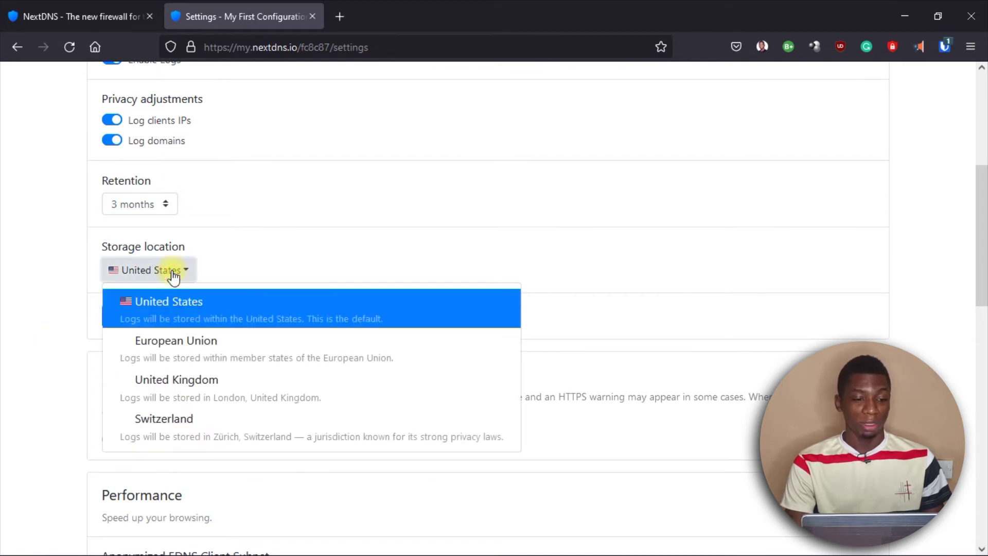
{"action": "left_click", "coordinate": [128, 303]}
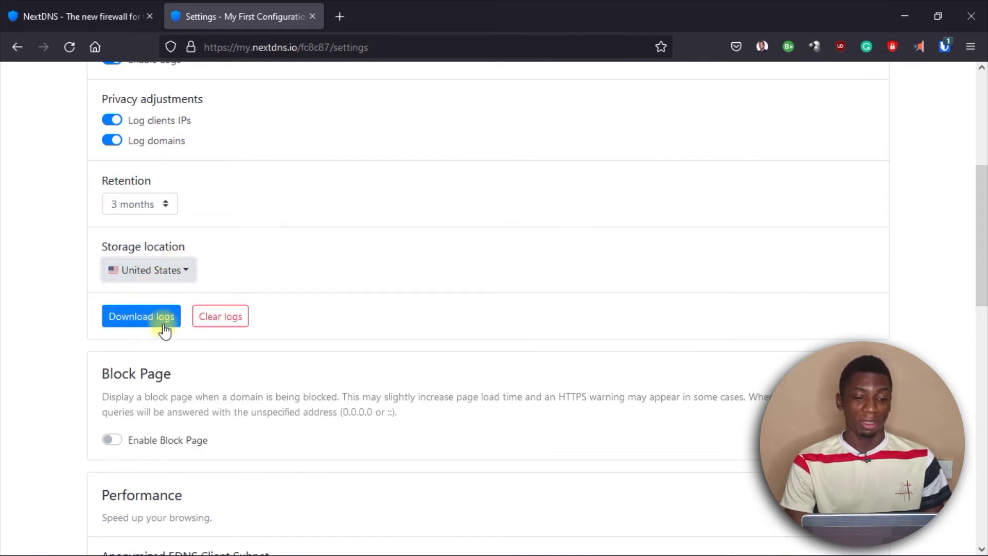
Review the Block Page, Performance, Web3, Rewrites and Delete settings, then return up
{"action": "scroll", "coordinate": [40, 334], "scroll_direction": "down", "scroll_amount": 10}
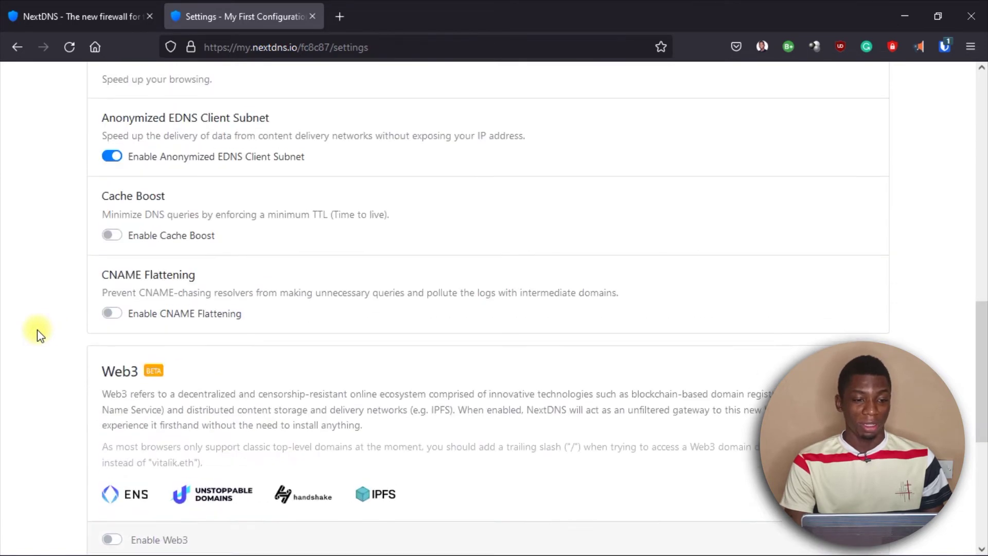
{"action": "scroll", "coordinate": [40, 334], "scroll_direction": "up", "scroll_amount": 4}
{"action": "scroll", "coordinate": [40, 334], "scroll_direction": "down", "scroll_amount": 2}
{"action": "scroll", "coordinate": [40, 334], "scroll_direction": "down", "scroll_amount": 8}
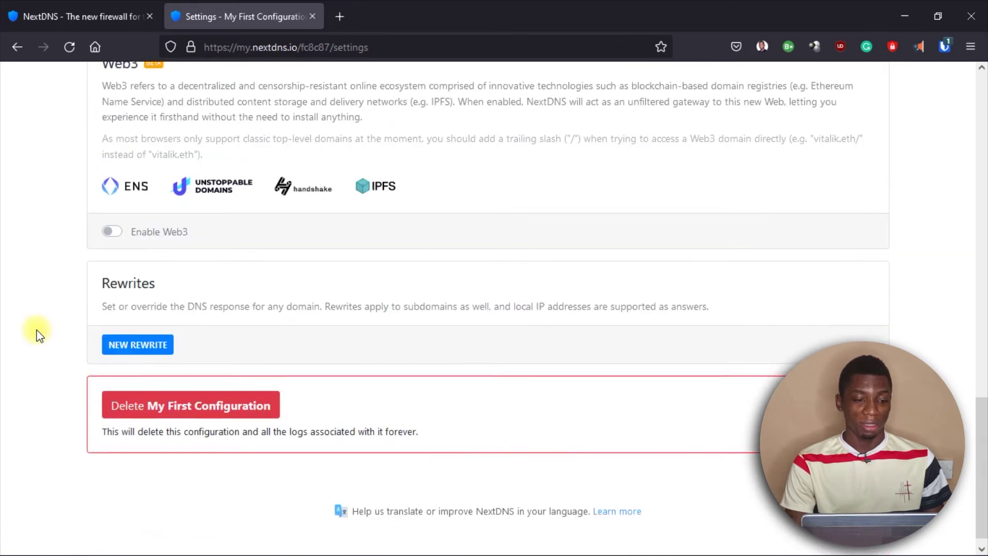
{"action": "scroll", "coordinate": [40, 335], "scroll_direction": "up", "scroll_amount": 7}
{"action": "scroll", "coordinate": [40, 335], "scroll_direction": "up", "scroll_amount": 5}
{"action": "scroll", "coordinate": [40, 334], "scroll_direction": "down", "scroll_amount": 12}
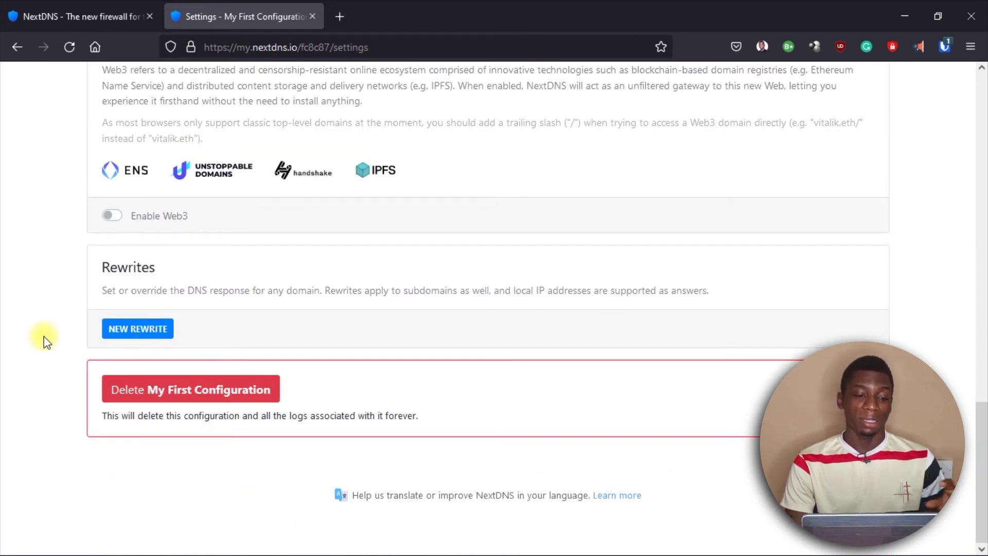
{"action": "scroll", "coordinate": [44, 337], "scroll_direction": "up", "scroll_amount": 15}
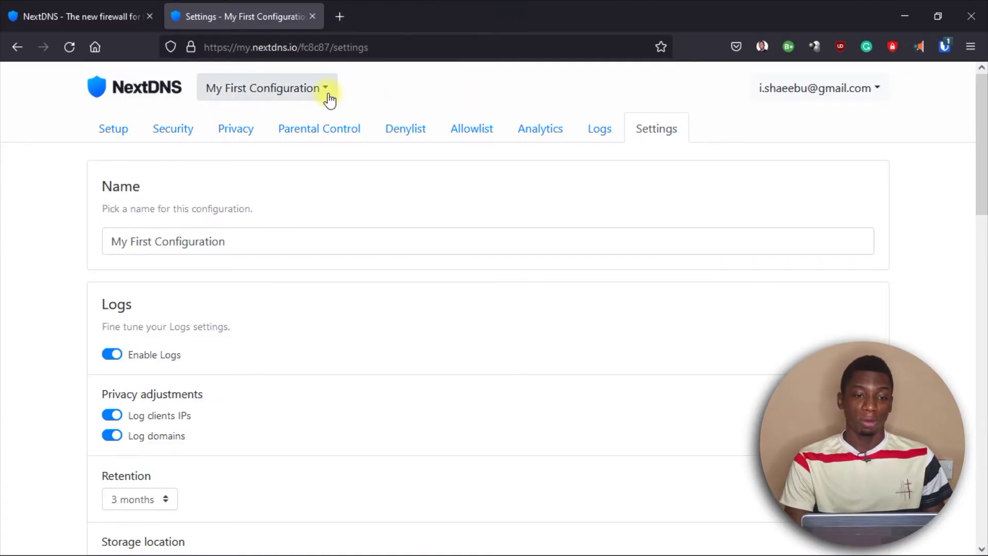
{"action": "left_click", "coordinate": [326, 93]}
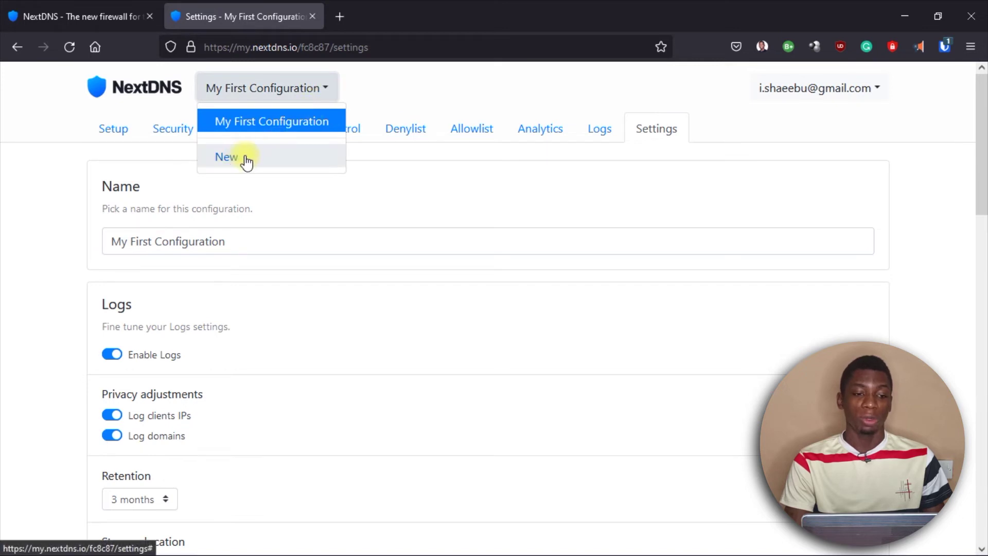
{"action": "left_click", "coordinate": [31, 205]}
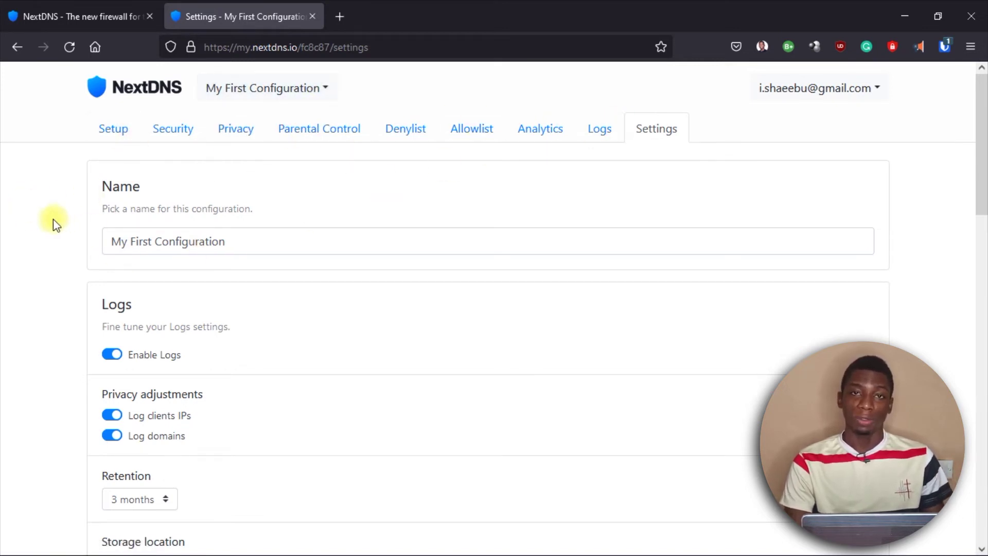
{"action": "scroll", "coordinate": [54, 221], "scroll_direction": "down", "scroll_amount": 15}
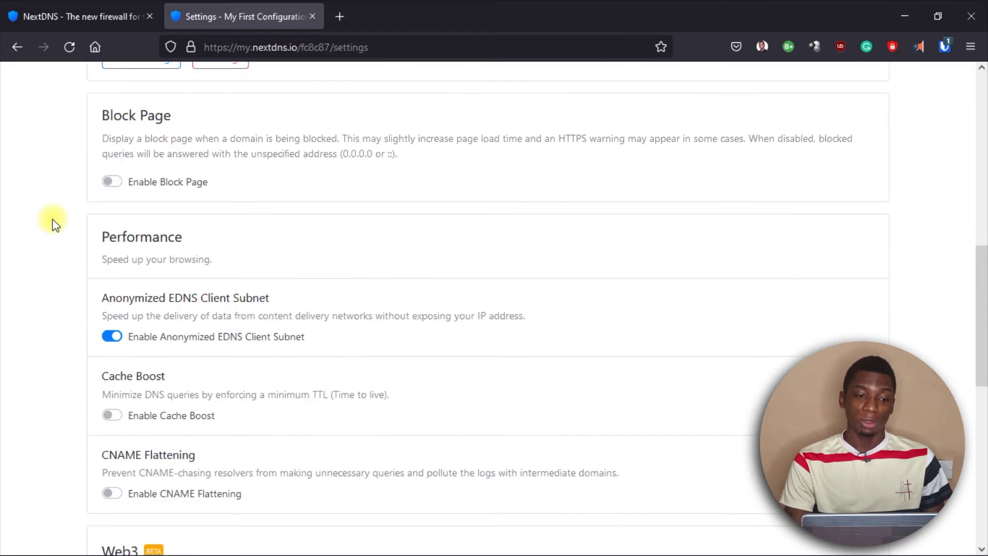
{"action": "scroll", "coordinate": [56, 221], "scroll_direction": "up", "scroll_amount": 20}
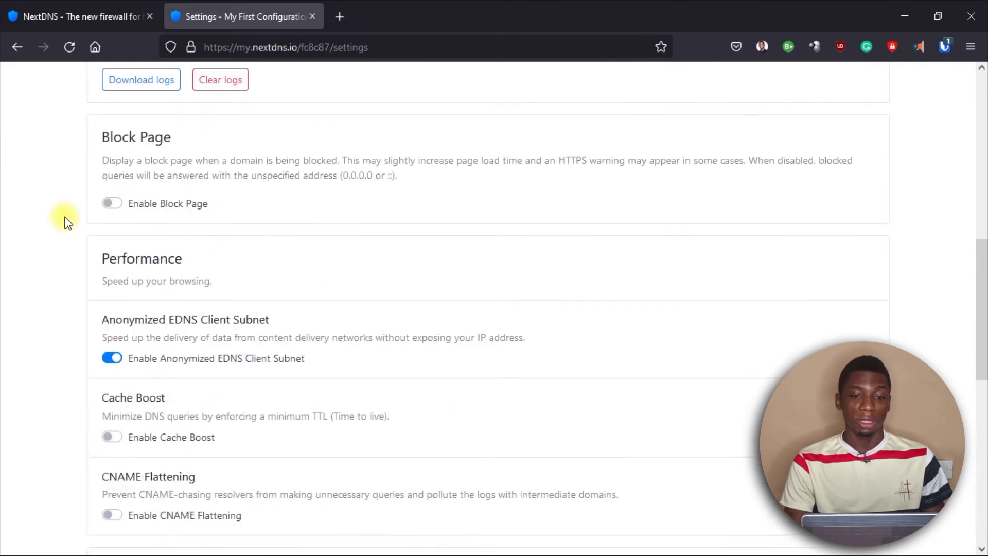
{"action": "scroll", "coordinate": [565, 211], "scroll_direction": "down", "scroll_amount": 15}
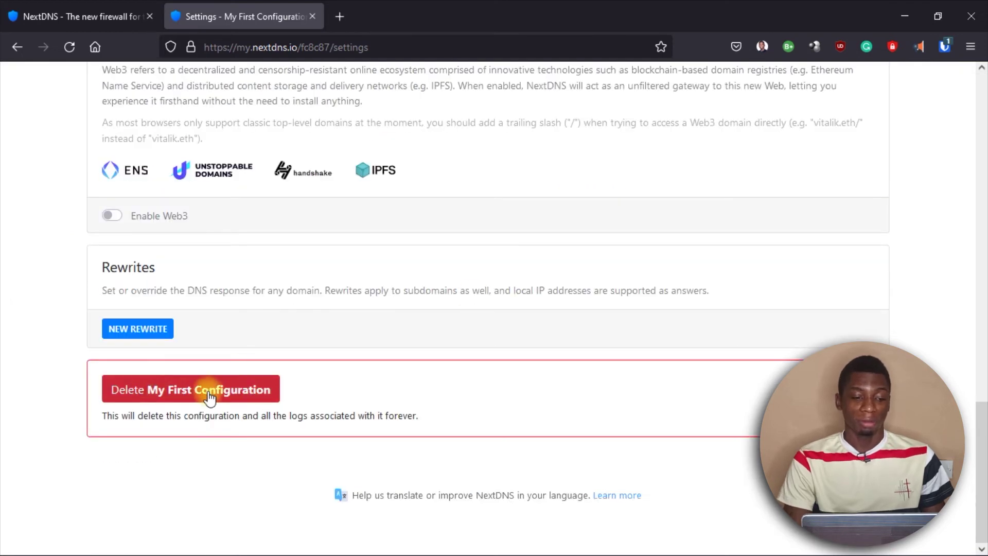
{"action": "scroll", "coordinate": [793, 328], "scroll_direction": "up", "scroll_amount": 20}
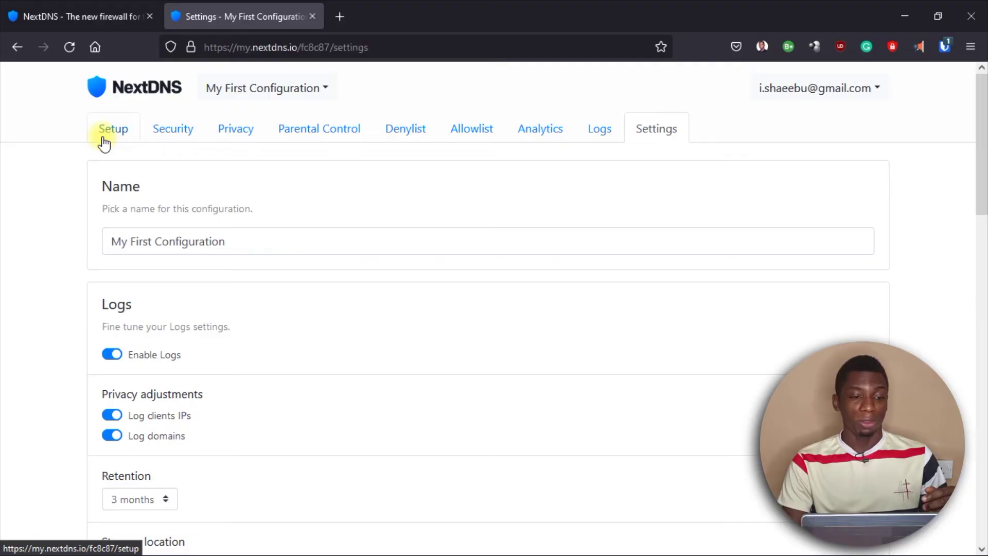
Open the Setup page and read the Windows, IPv6, IPv4 and YogaDNS instructions
{"action": "left_click", "coordinate": [105, 133]}
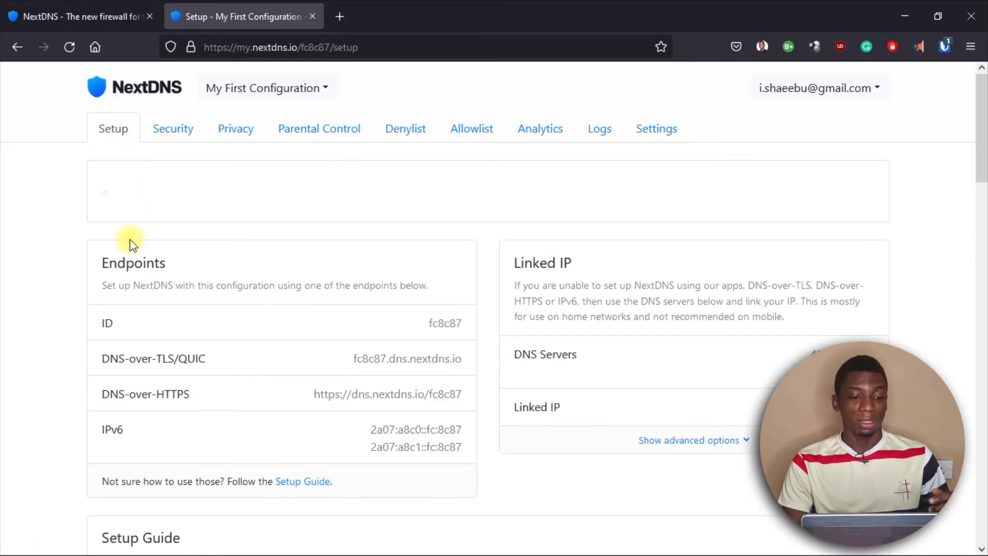
{"action": "scroll", "coordinate": [15, 294], "scroll_direction": "down", "scroll_amount": 8}
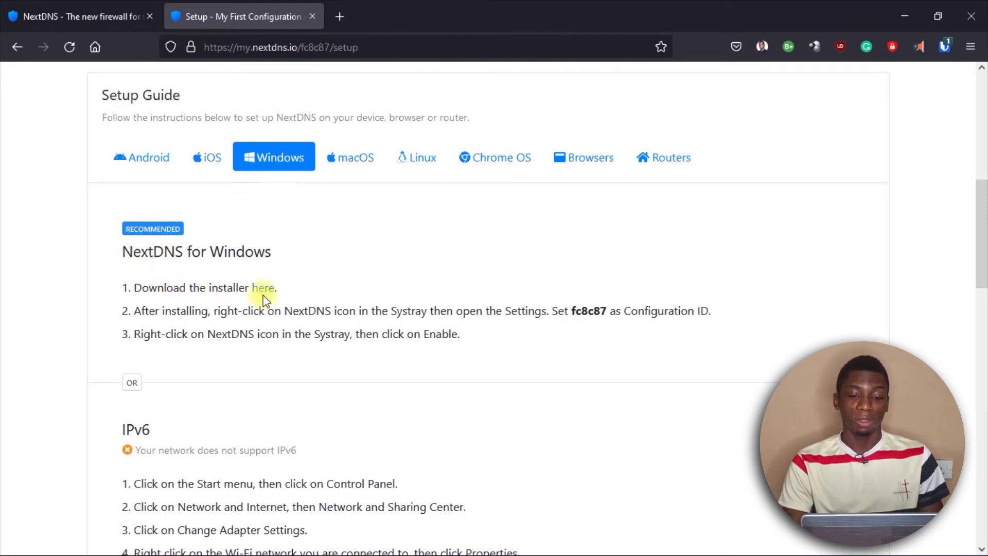
{"action": "scroll", "coordinate": [179, 306], "scroll_direction": "down", "scroll_amount": 2}
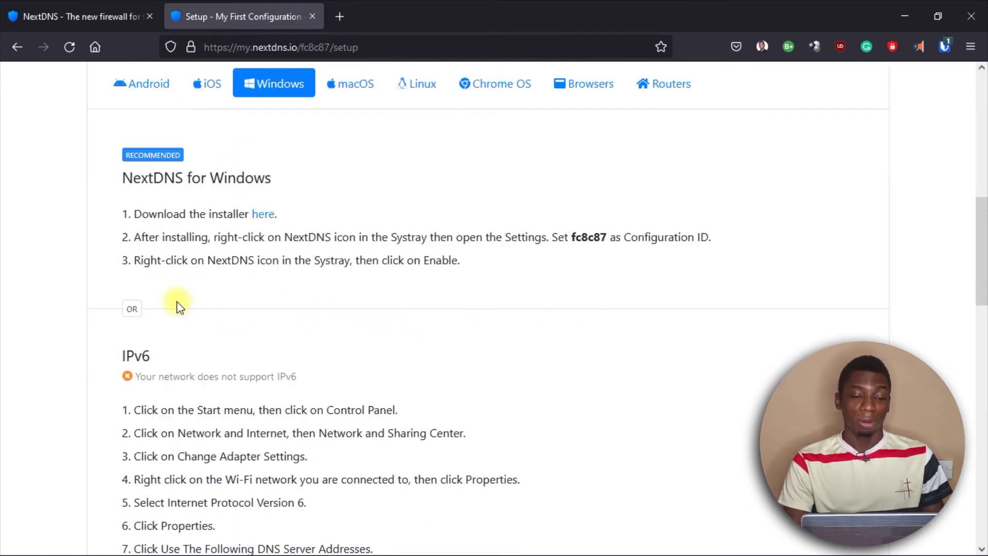
{"action": "scroll", "coordinate": [176, 328], "scroll_direction": "down", "scroll_amount": 12}
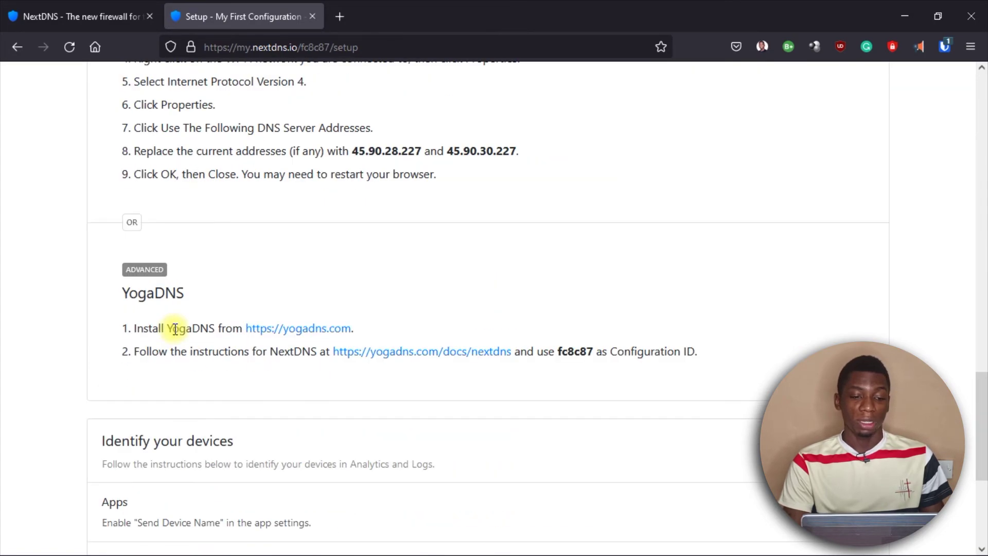
{"action": "scroll", "coordinate": [175, 330], "scroll_direction": "up", "scroll_amount": 7}
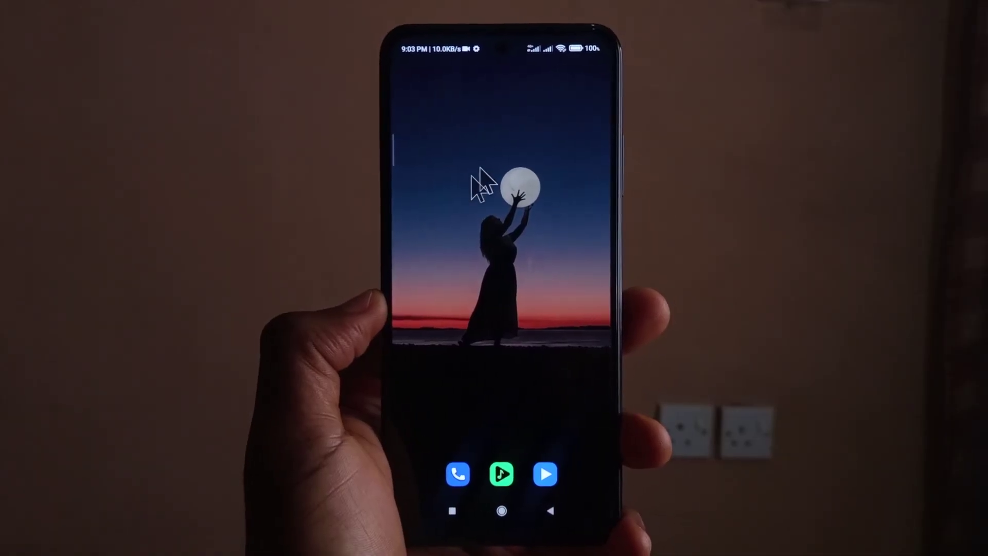
{"action": "left_click_drag", "start_coordinate": [514, 99], "coordinate": [518, 106]}
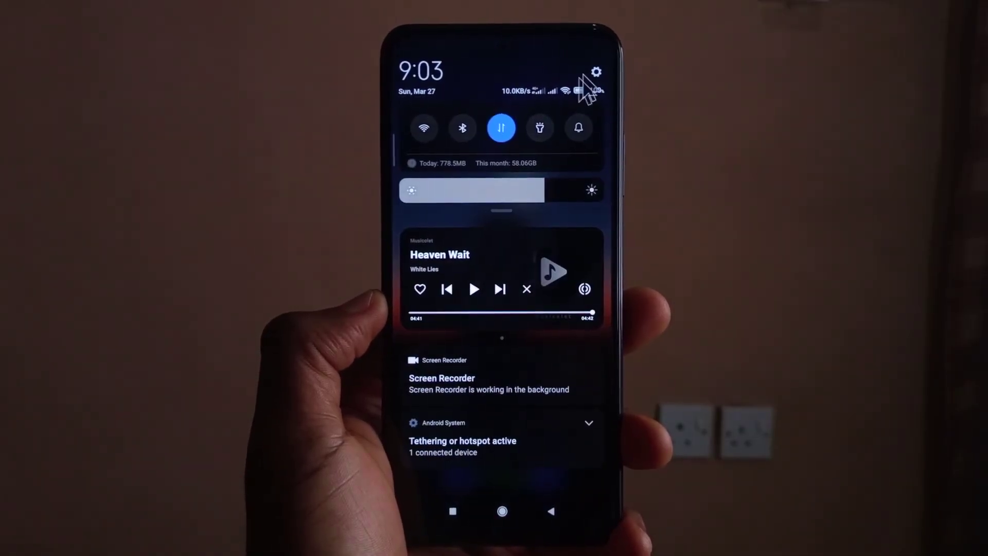
{"action": "left_click", "coordinate": [598, 73]}
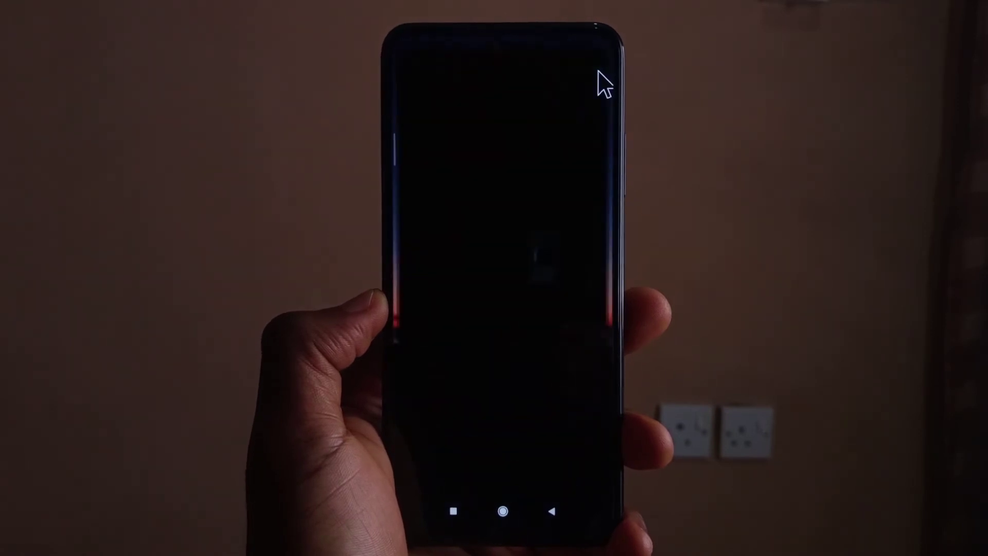
{"action": "left_click", "coordinate": [526, 132]}
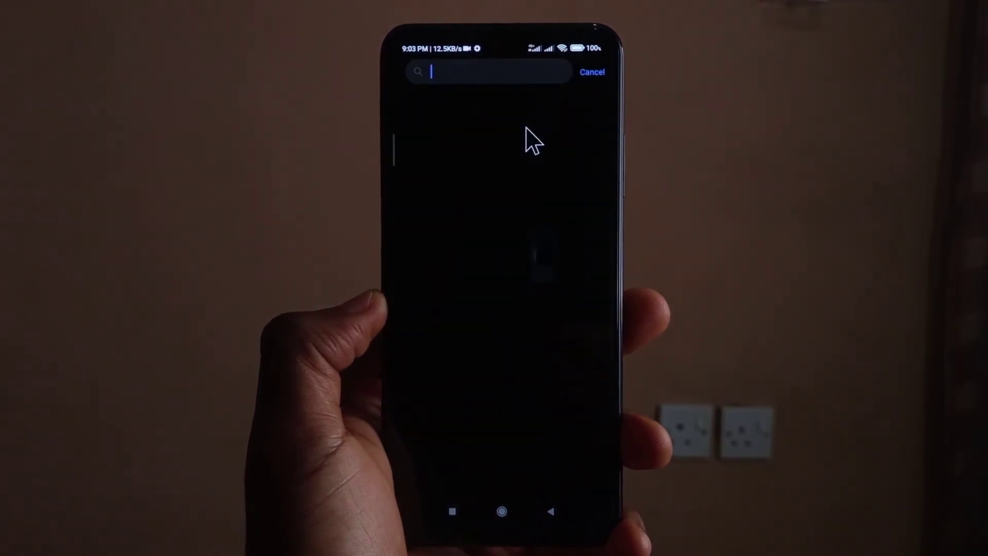
{"action": "type", "text": "dns"}
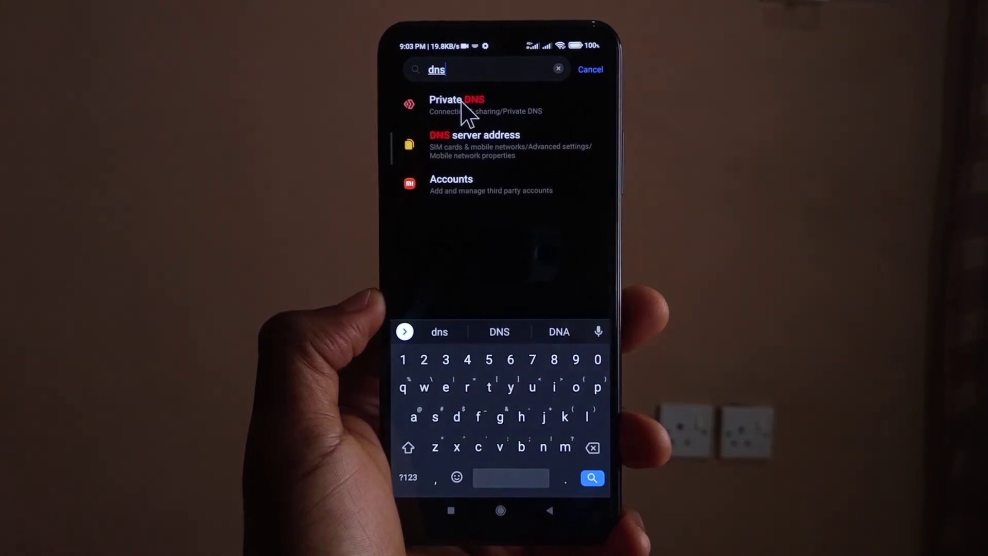
{"action": "left_click", "coordinate": [459, 101]}
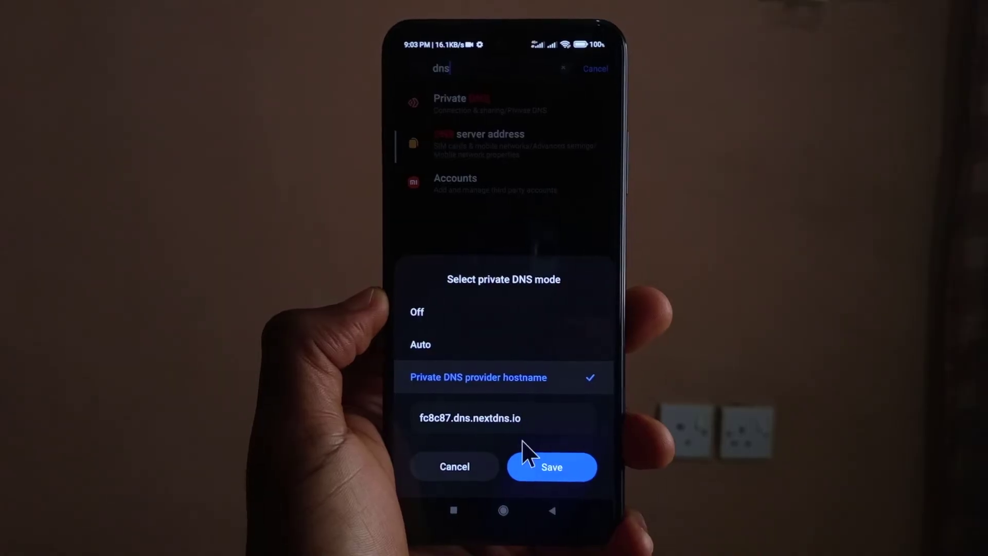
{"action": "left_click", "coordinate": [535, 467]}
{"action": "key", "text": "super"}
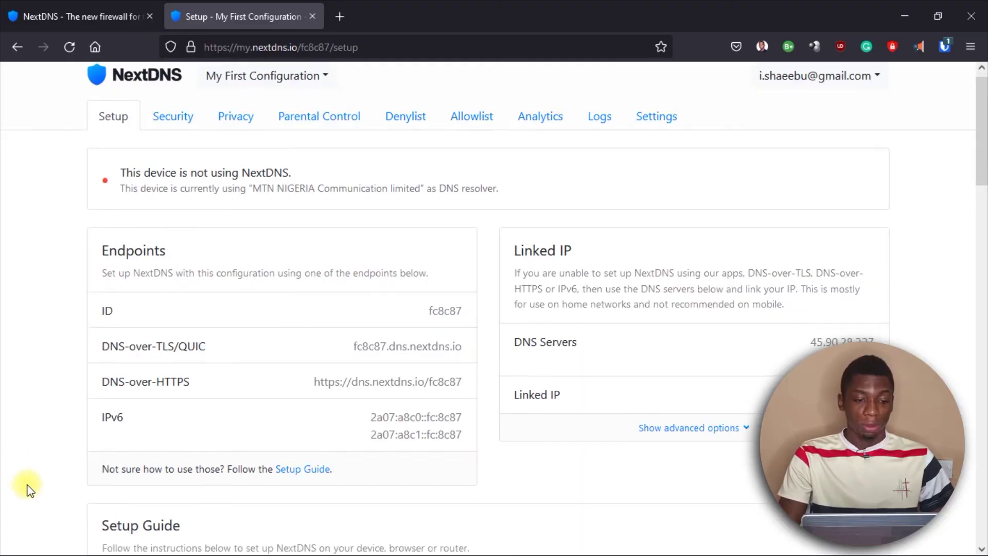
Switch the Setup Guide to iOS and scroll through its instructions
{"action": "scroll", "coordinate": [28, 484], "scroll_direction": "down", "scroll_amount": 8}
{"action": "scroll", "coordinate": [29, 485], "scroll_direction": "up", "scroll_amount": 3}
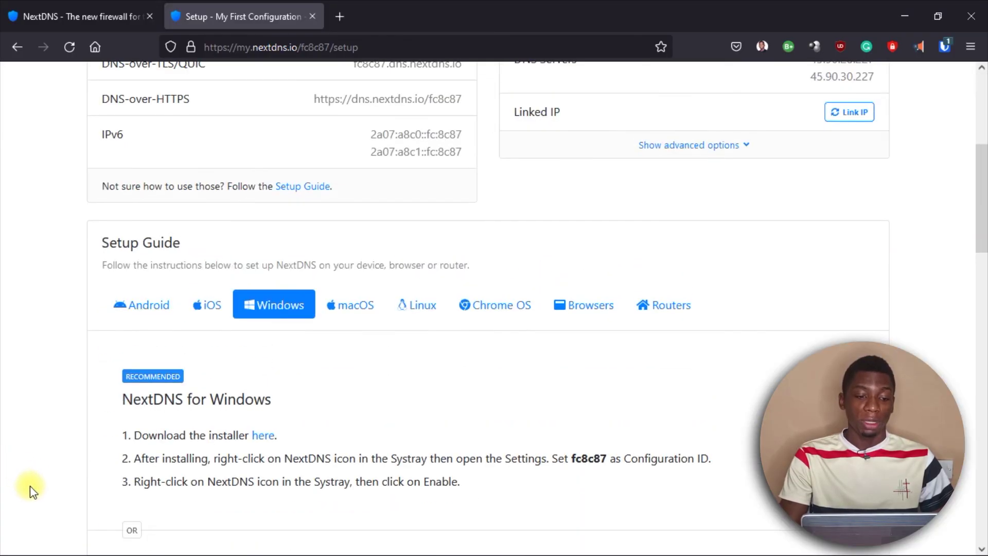
{"action": "left_click", "coordinate": [205, 309]}
{"action": "scroll", "coordinate": [192, 379], "scroll_direction": "down", "scroll_amount": 3}
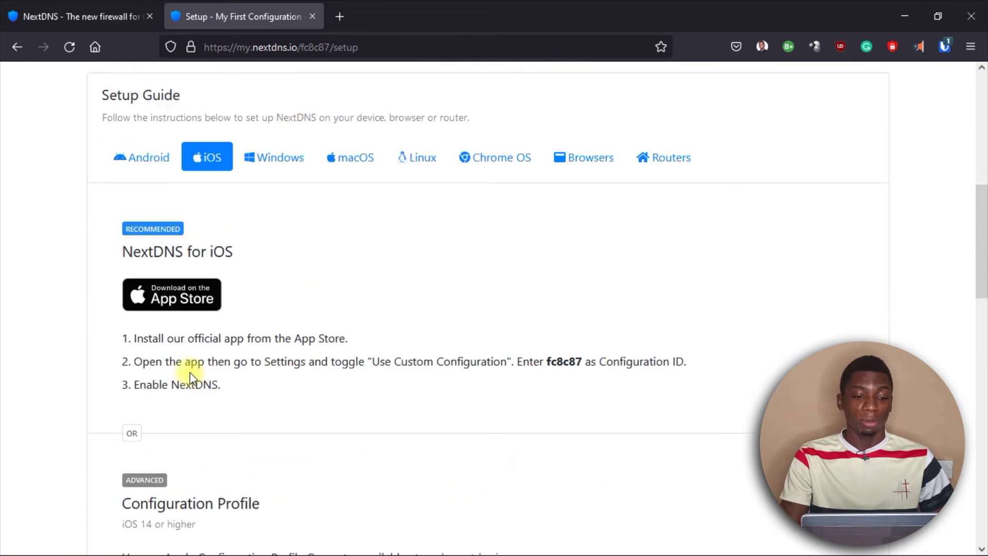
{"action": "scroll", "coordinate": [190, 378], "scroll_direction": "down", "scroll_amount": 2}
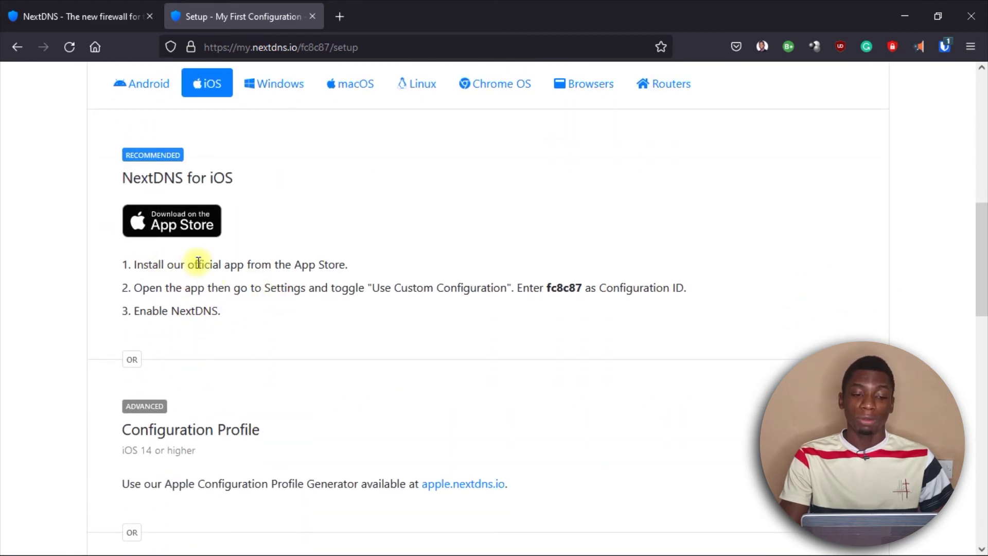
{"action": "scroll", "coordinate": [229, 270], "scroll_direction": "down", "scroll_amount": 3}
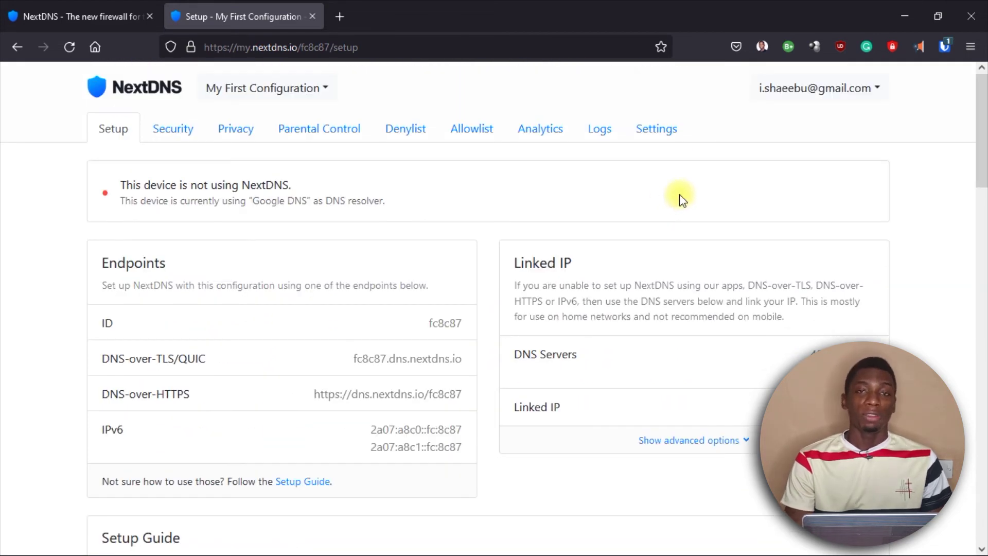
{"action": "left_click", "coordinate": [852, 92]}
{"action": "left_click", "coordinate": [808, 120]}
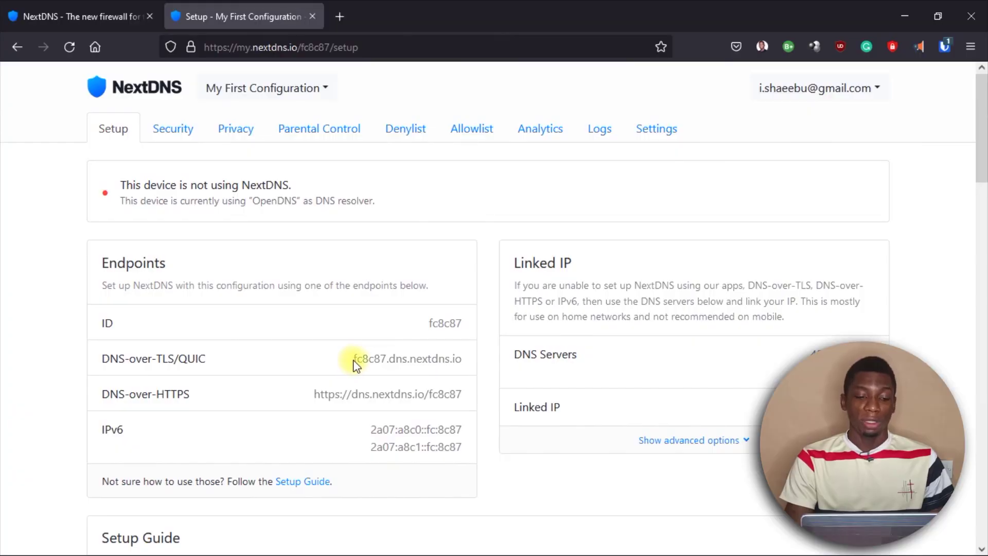
{"action": "left_click_drag", "start_coordinate": [354, 358], "coordinate": [421, 358]}
{"action": "left_click", "coordinate": [486, 362]}
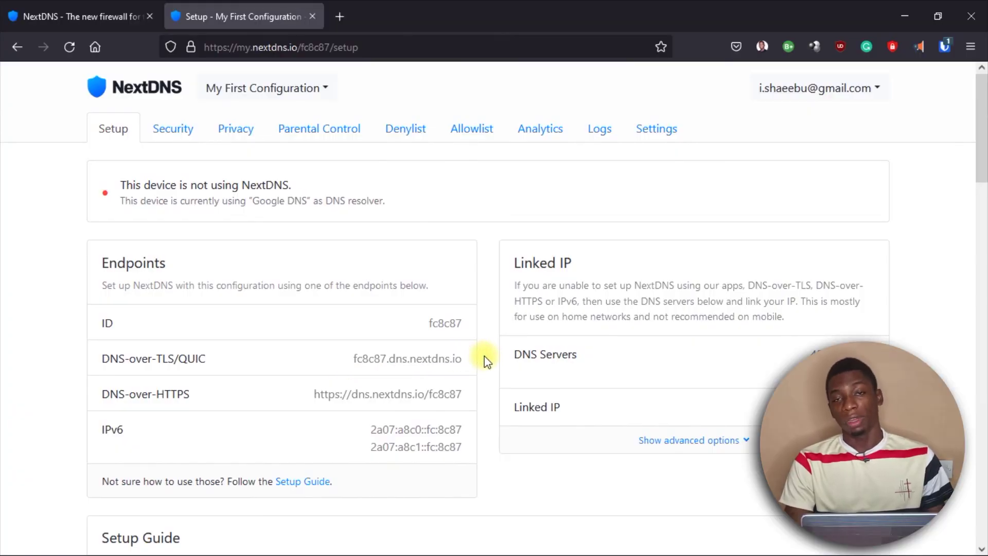